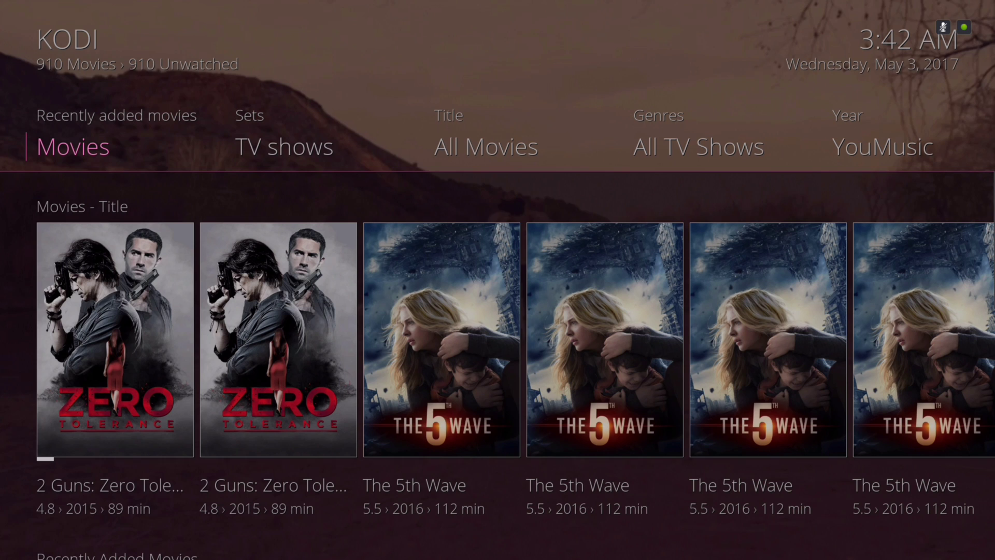
Browse back and forth between the first two titles in the Movies - Title row.
key(Down)
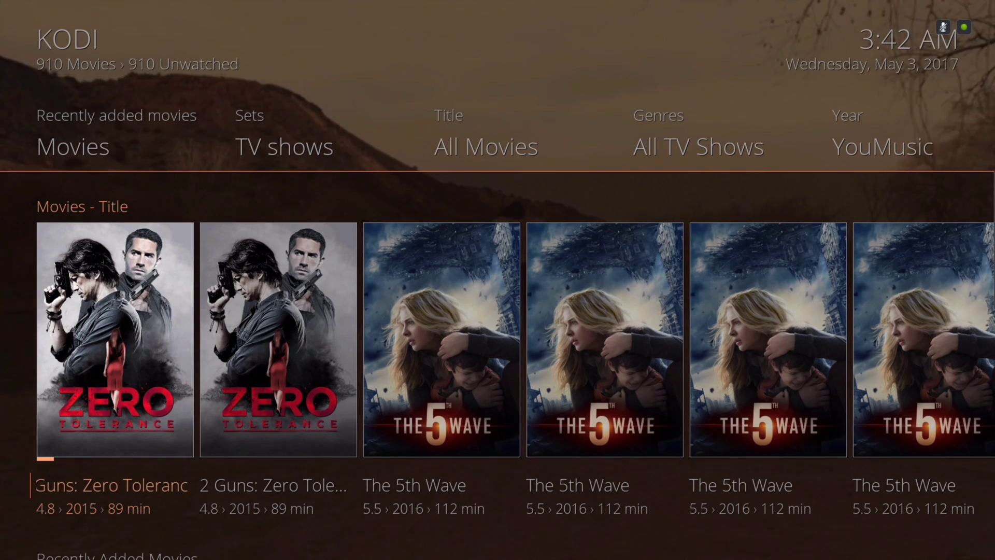
key(Right)
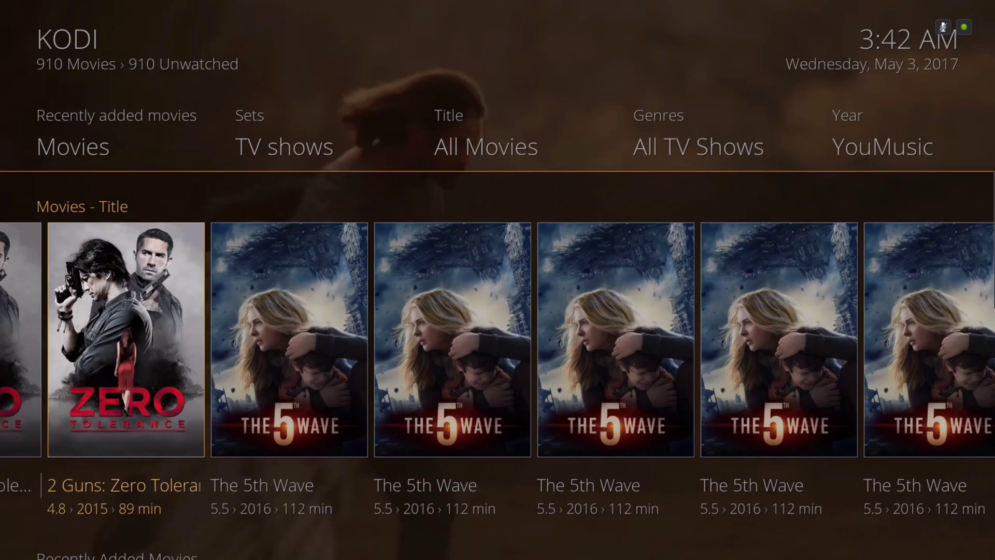
key(Left)
key(Right)
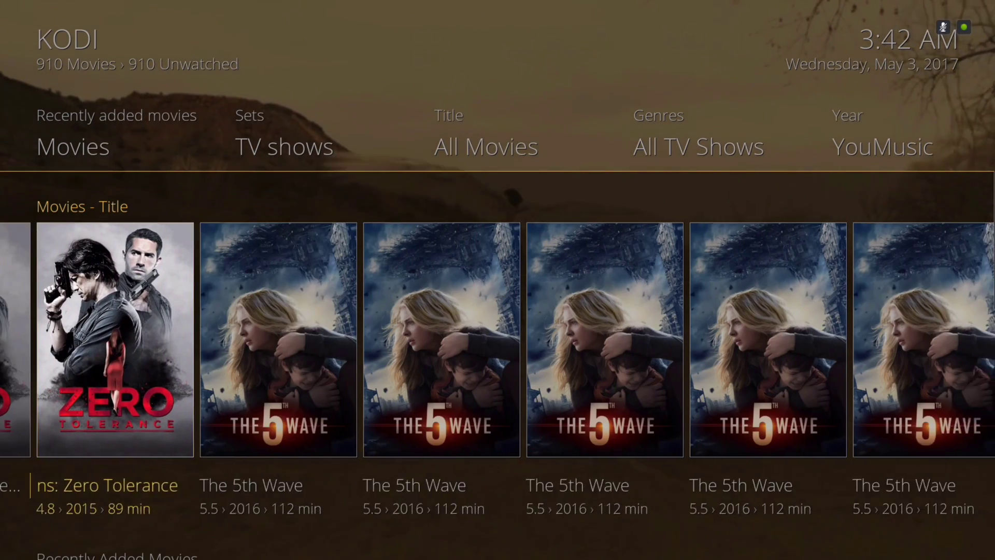
key(Left)
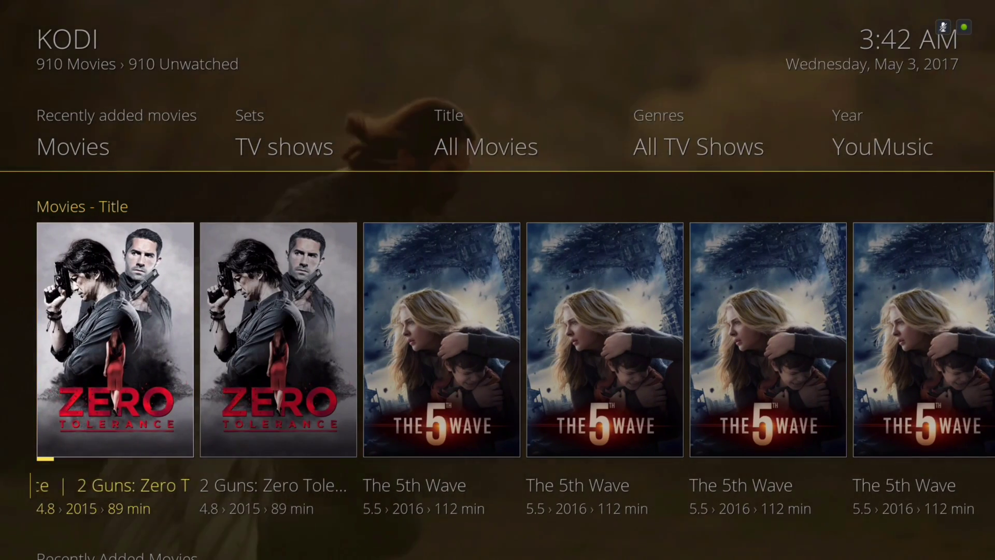
key(Right)
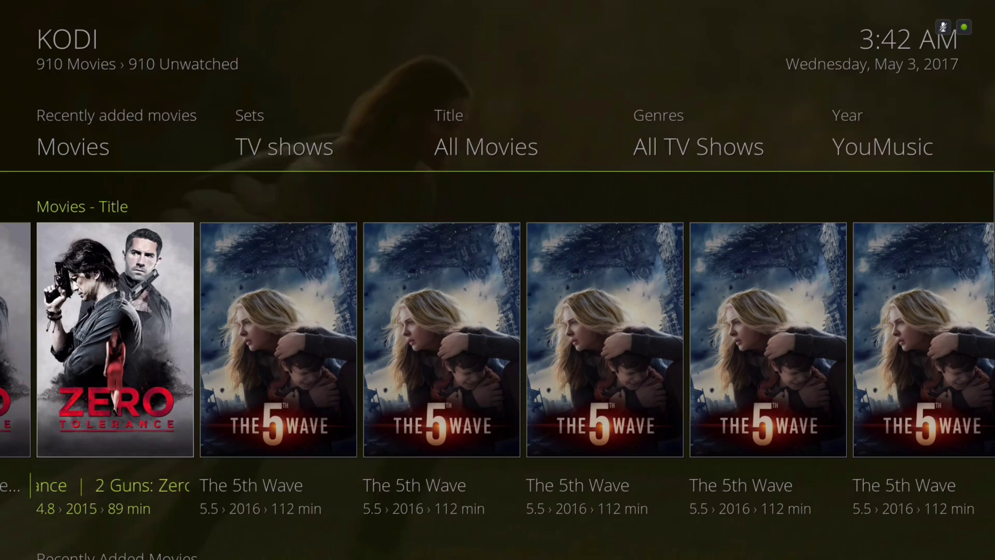
key(Left)
Look through the Movies section's poster rows from Recently Added Movies down to Random Movies, and return to its submenu.
key(Down)
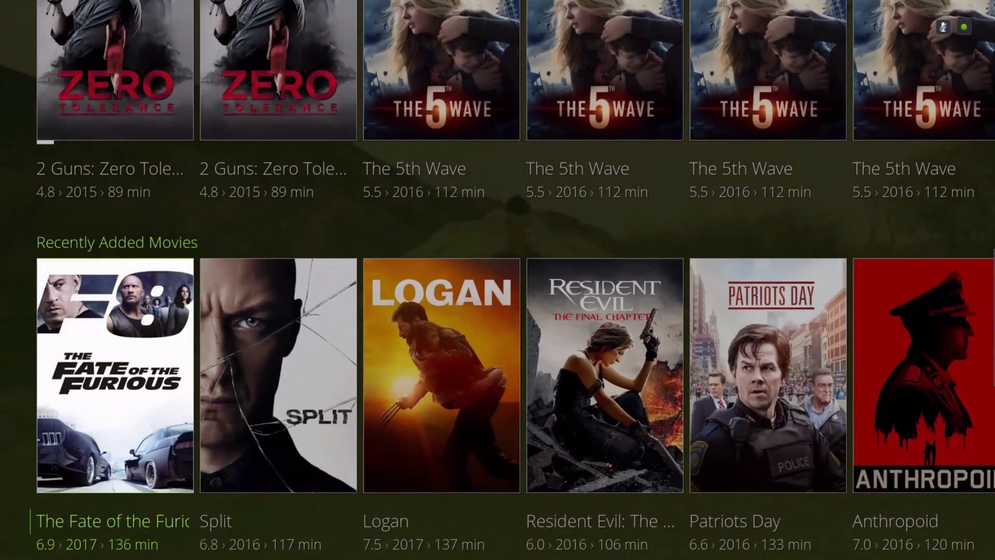
key(Down)
key(Down)
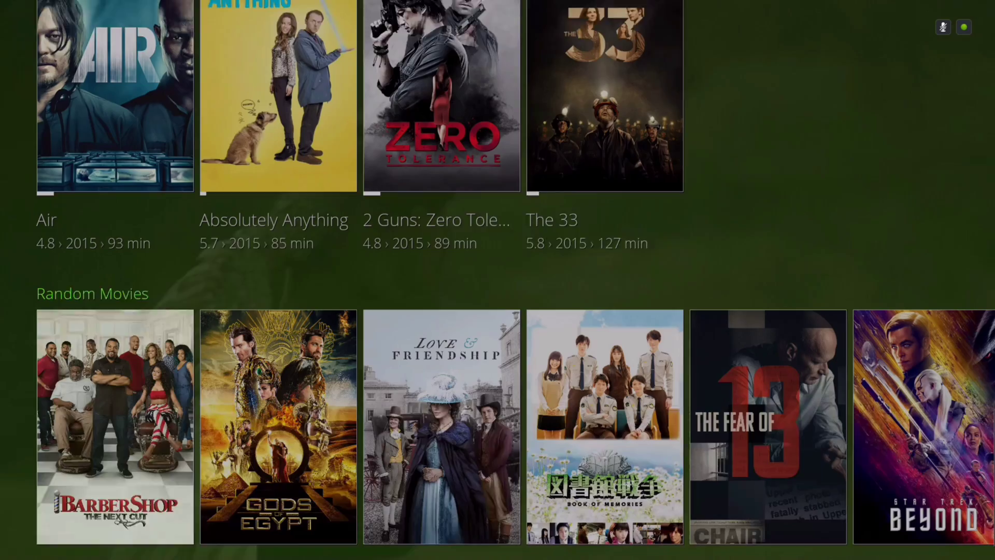
key(Up)
key(Up)
key(Up)
key(Up)
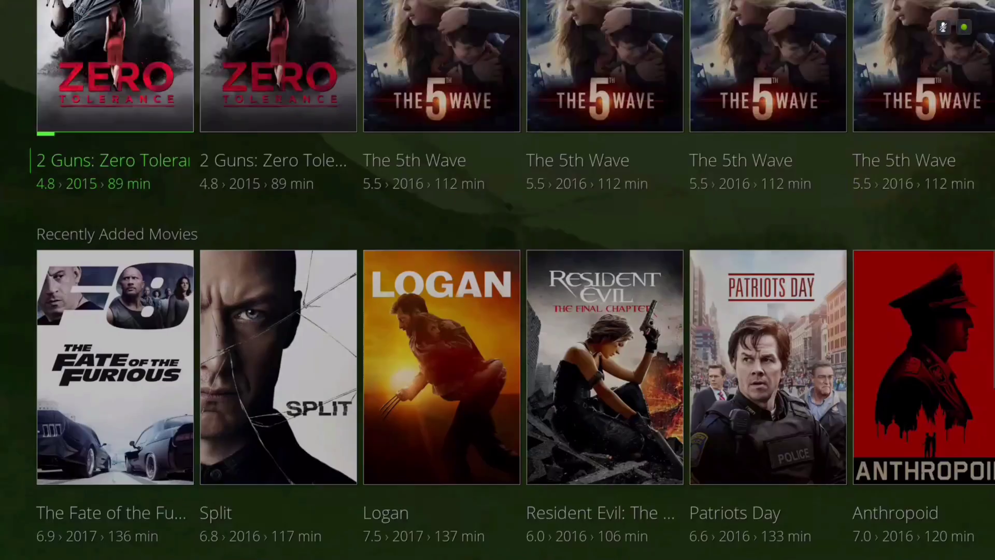
key(Up)
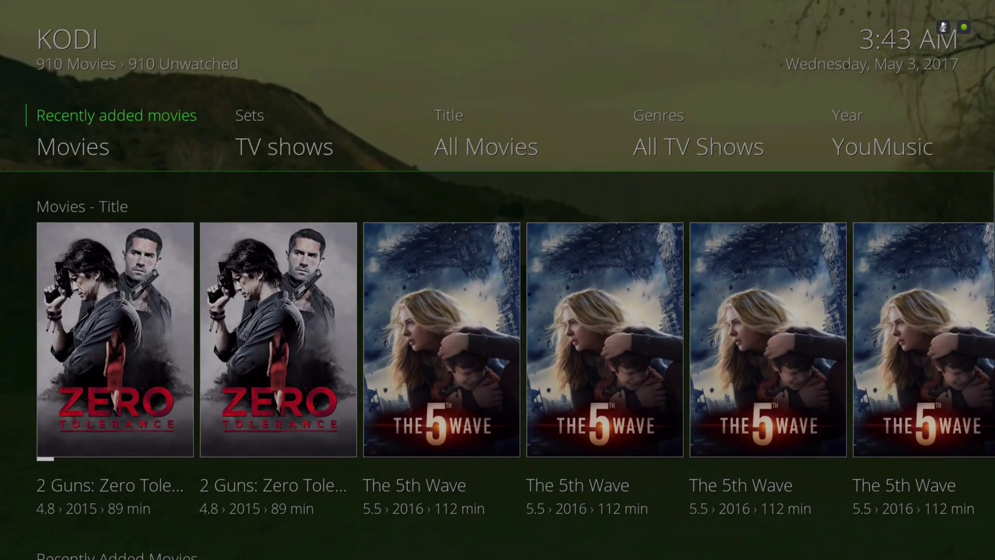
Go to the TV shows section and view its Title and Recently Added Episodes rows.
key(Right)
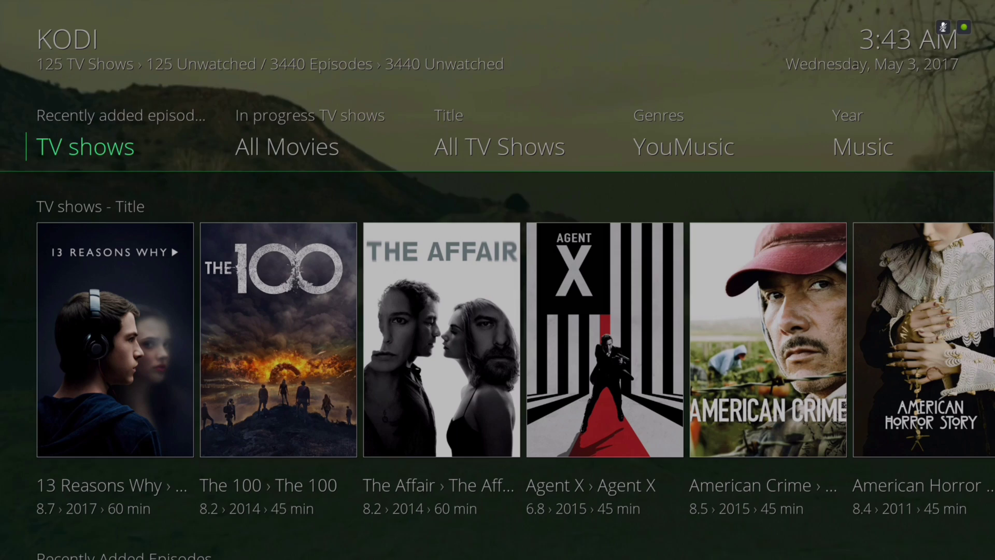
key(Down)
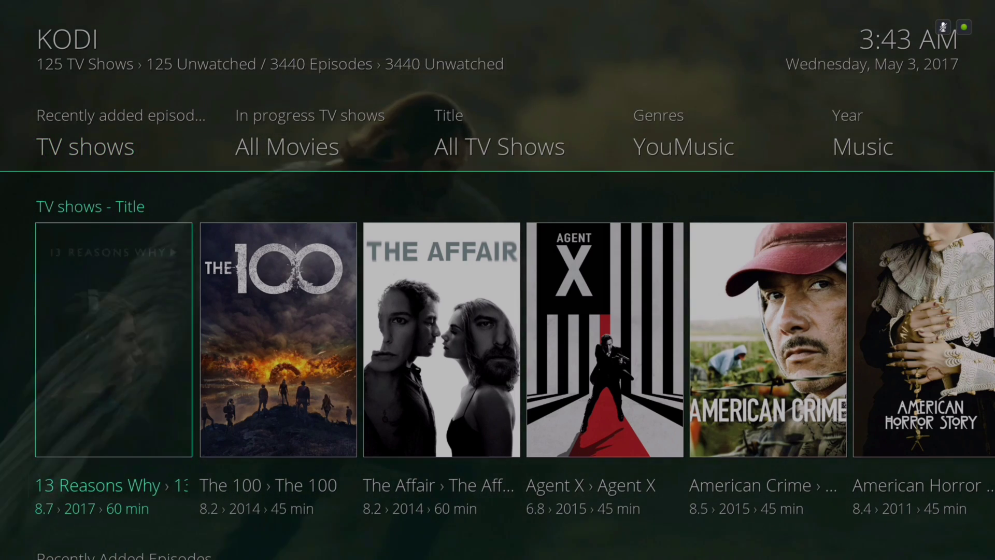
key(Down)
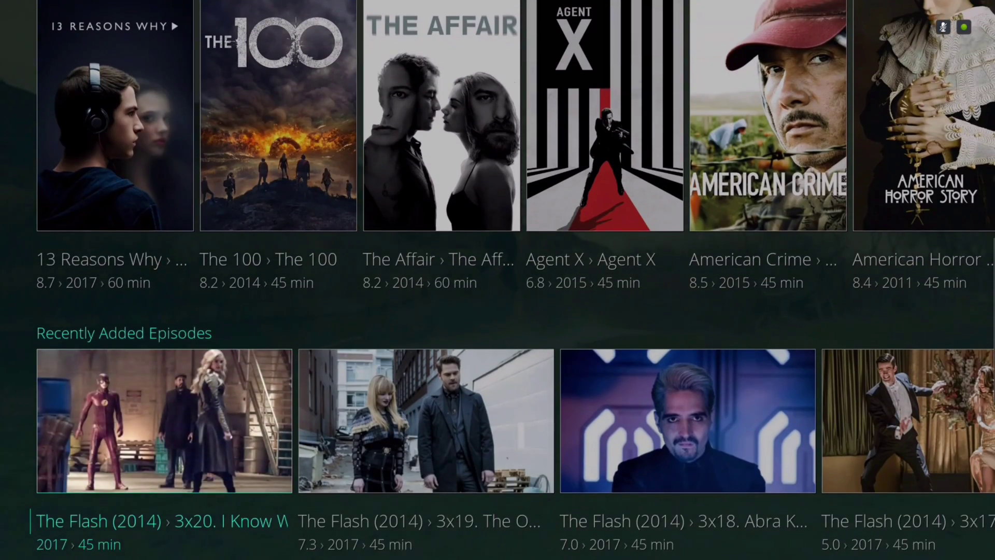
key(Up)
key(Up)
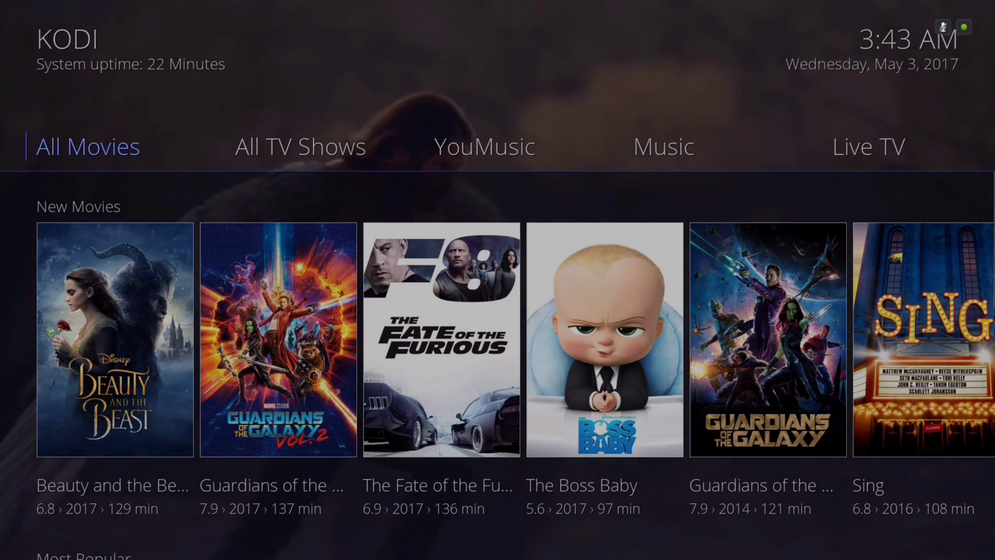
Look through the New Movies, Most Popular, Featured Movies and People Watching rows under All Movies, and return to the main menu.
key(Down)
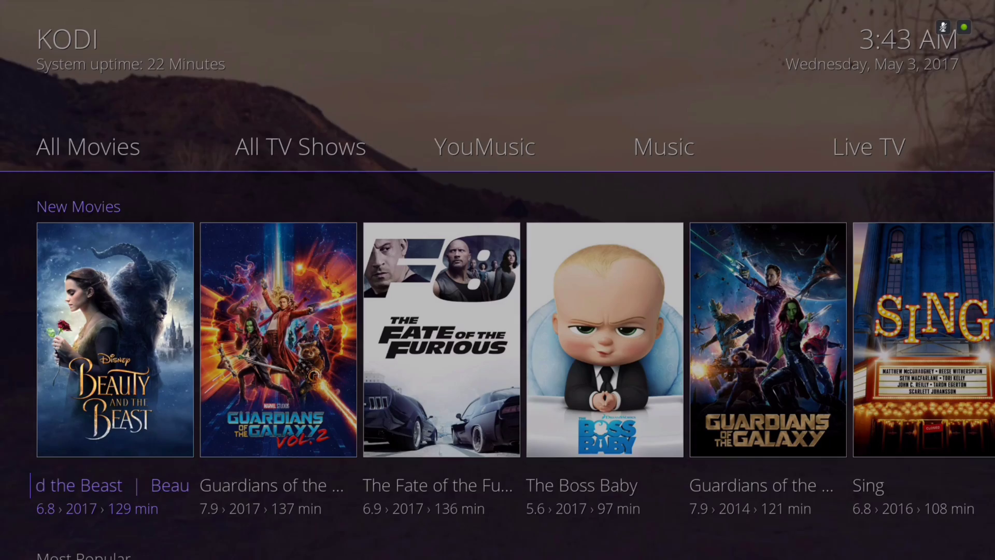
key(Down)
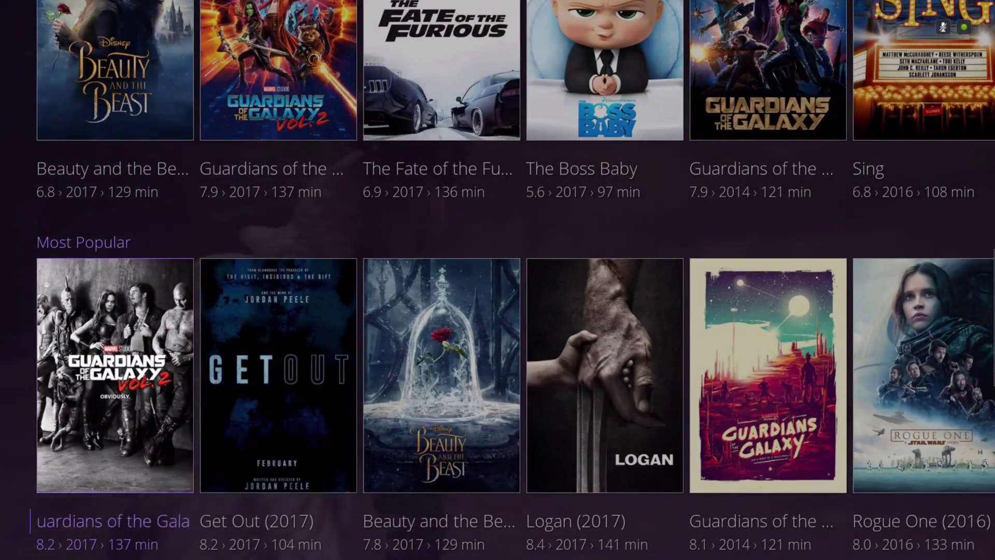
key(Down)
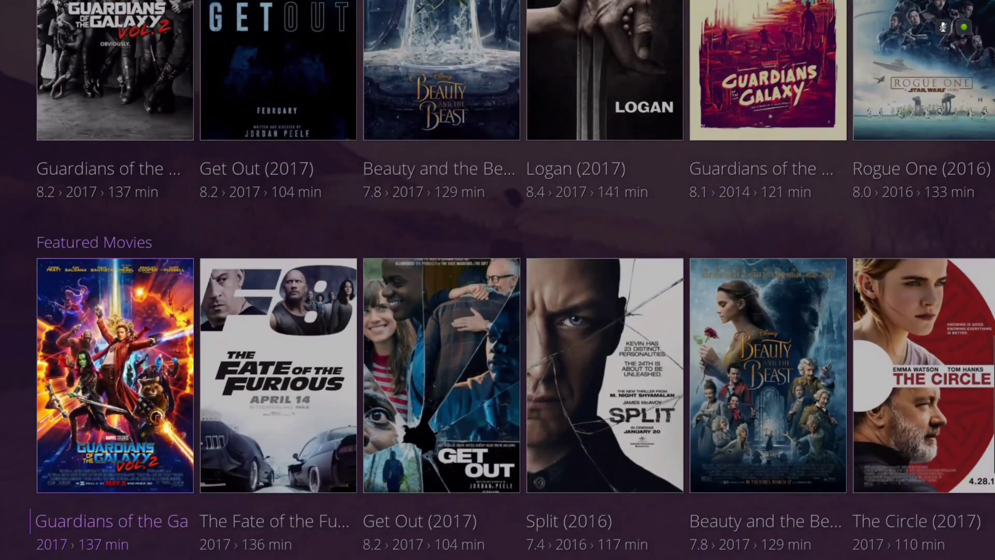
key(Down)
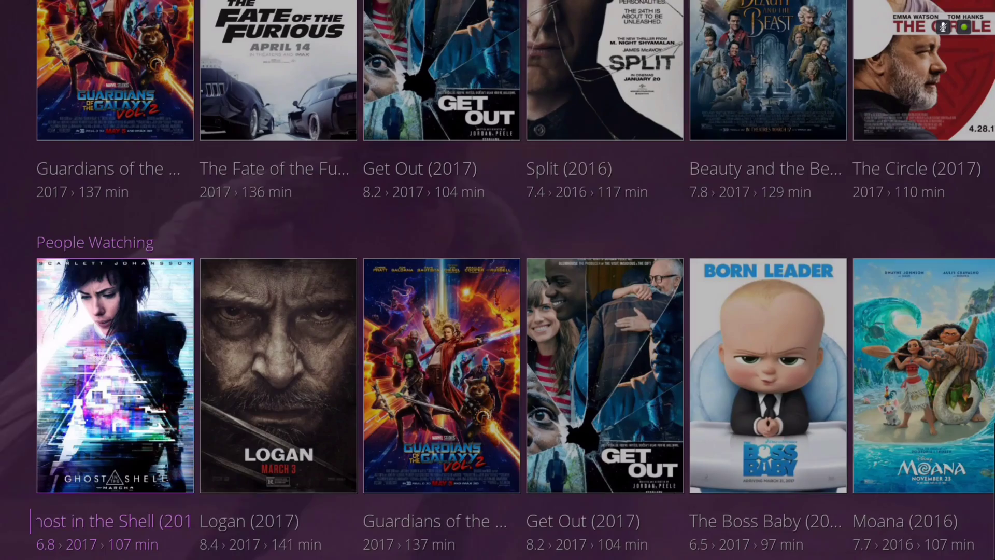
key(Up)
key(Up)
key(Up)
key(Up)
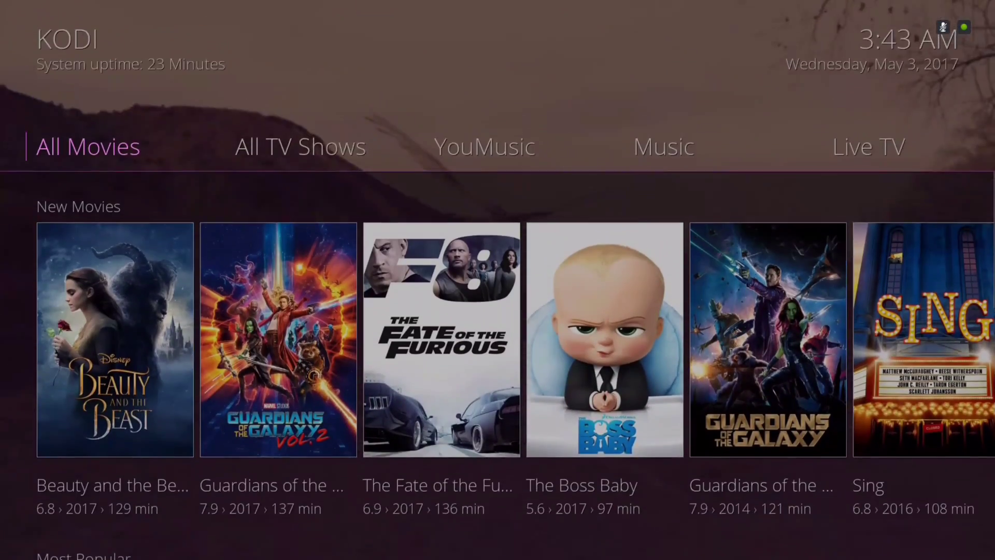
key(Up)
key(Down)
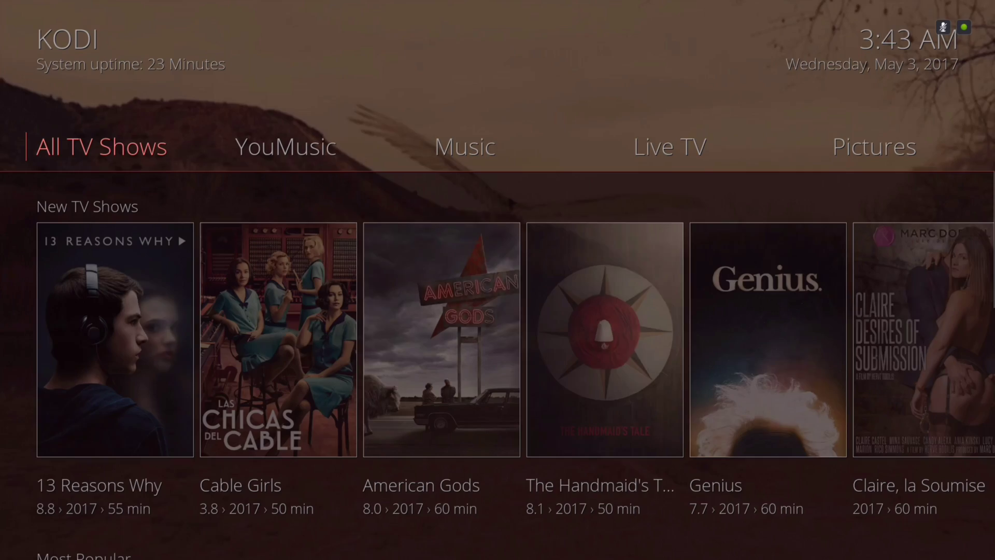
Look through the New TV Shows, Most Popular, People Watching and Featured rows under All TV Shows, and return to the main menu.
key(Down)
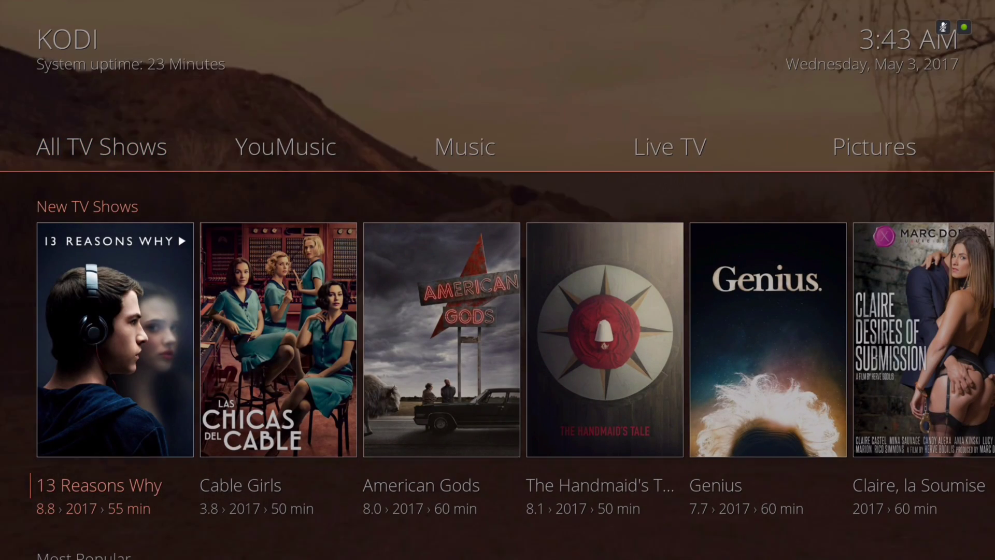
key(Down)
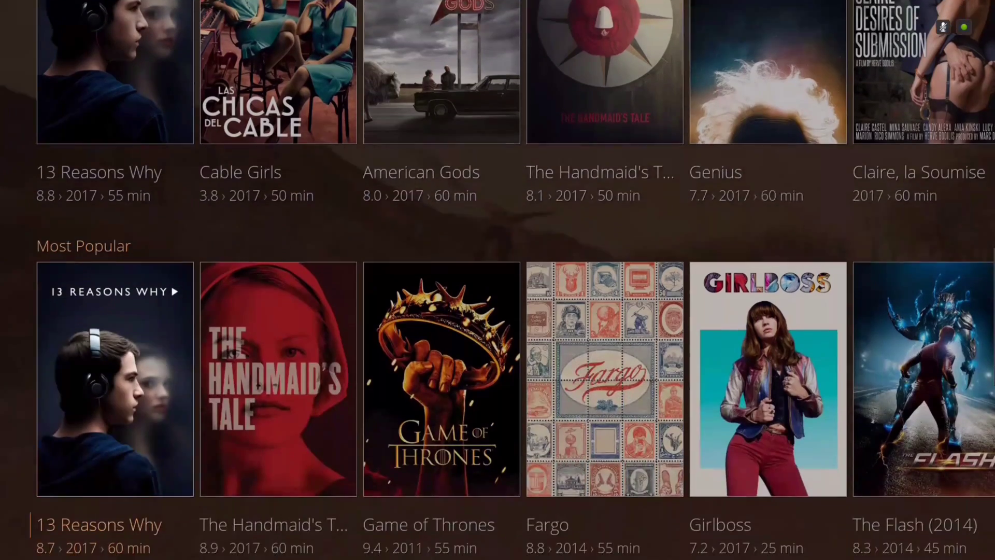
key(Down)
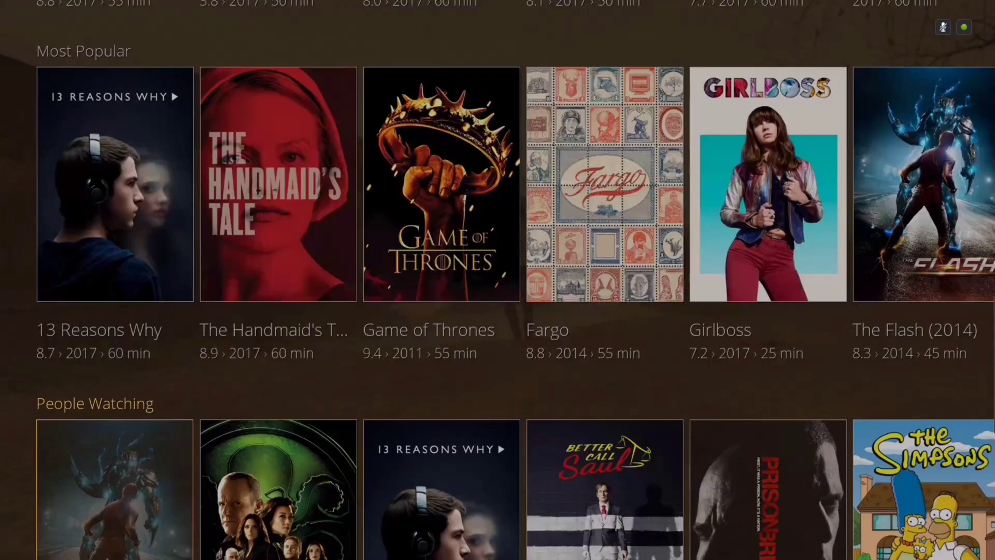
key(Down)
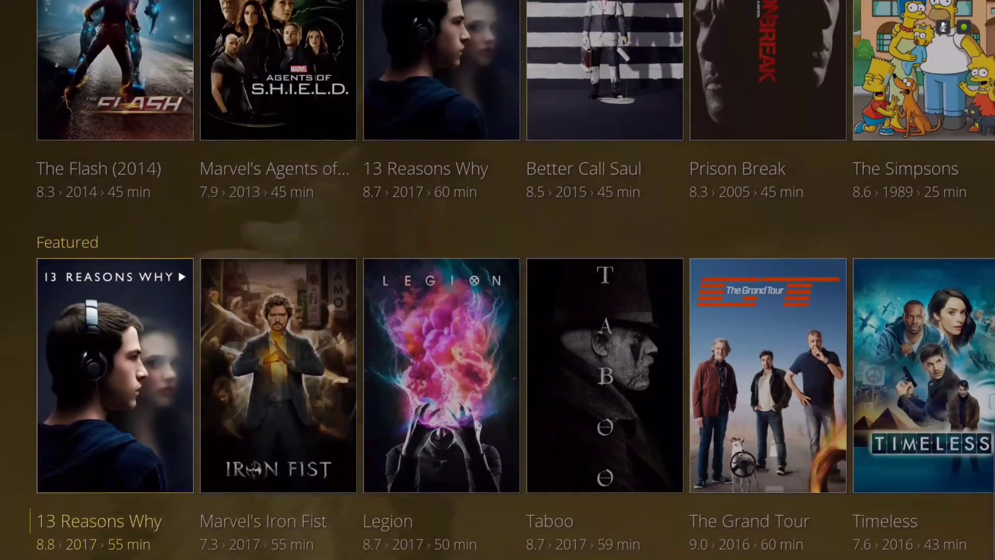
key(Up)
key(Up)
key(Up)
key(Up)
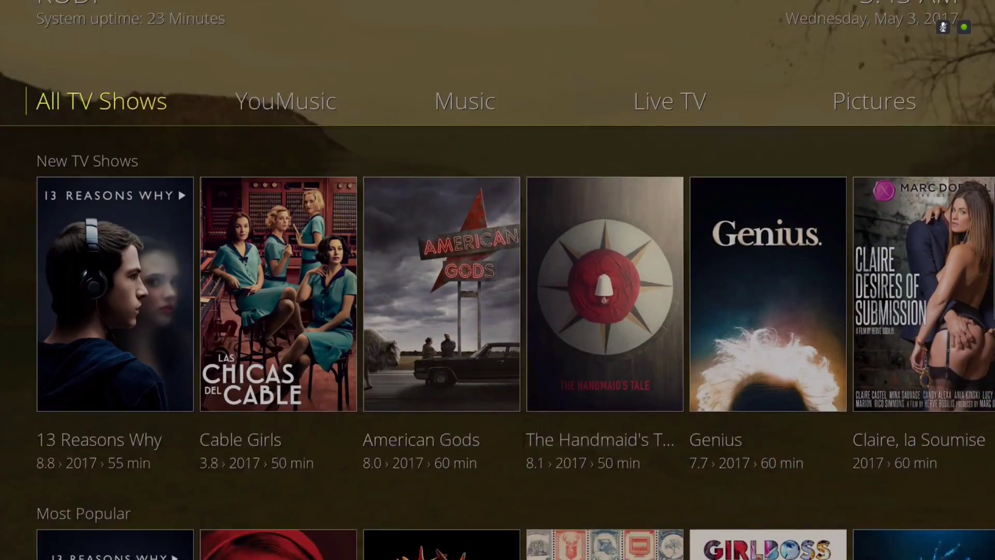
Go to YouMusic, view the Popular Music Videos, New Music This Week and Latest Music Videos rows, and return to its Jango shortcut.
key(Right)
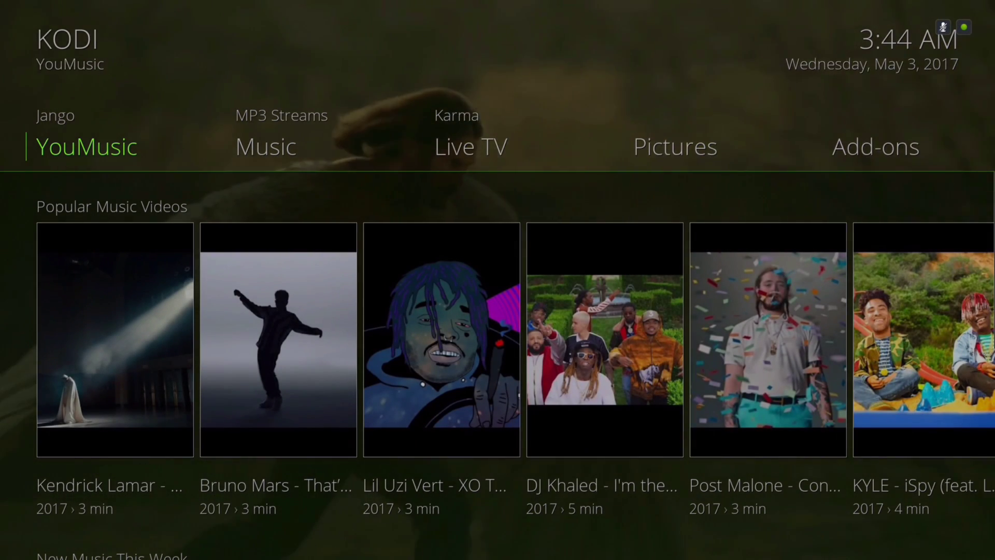
key(Down)
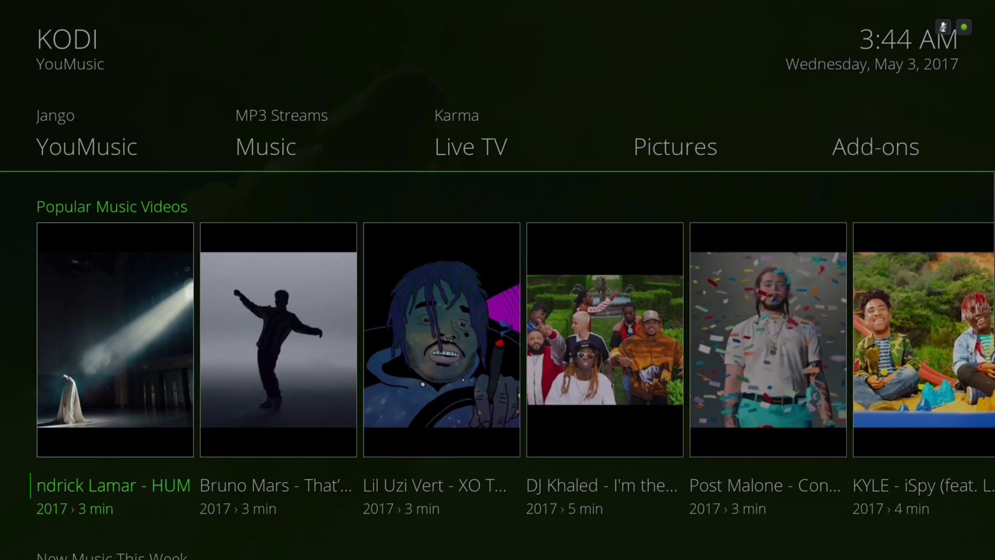
key(Down)
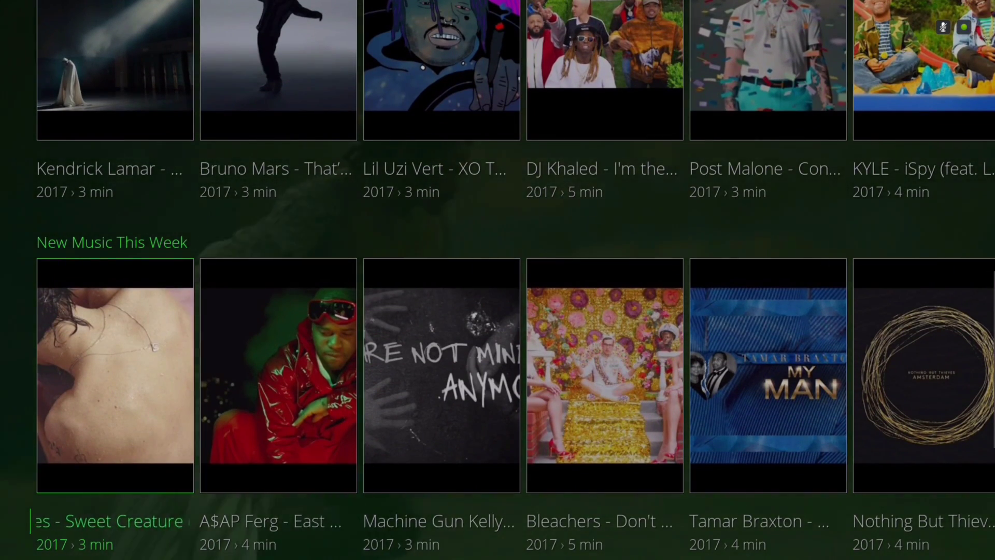
key(Down)
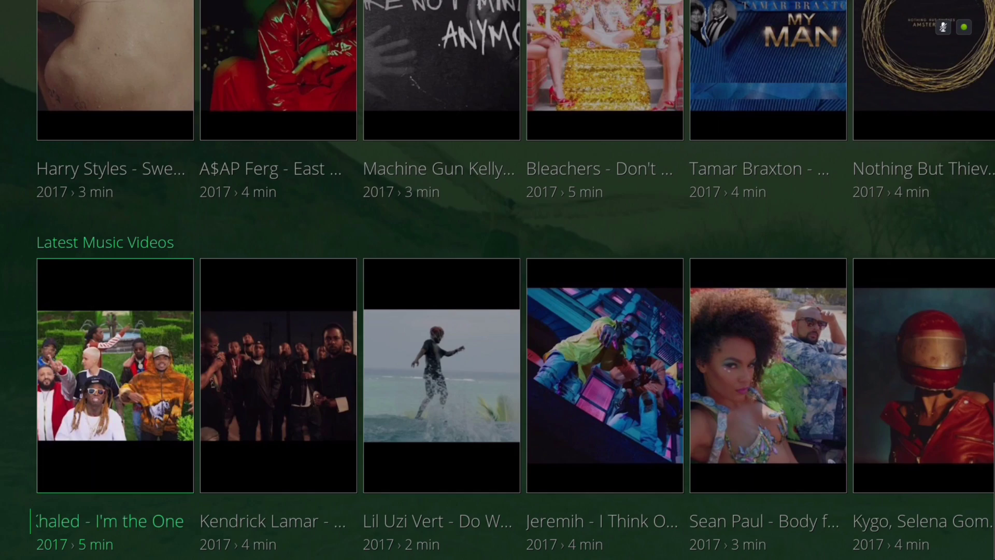
key(Up)
key(Up)
key(Up)
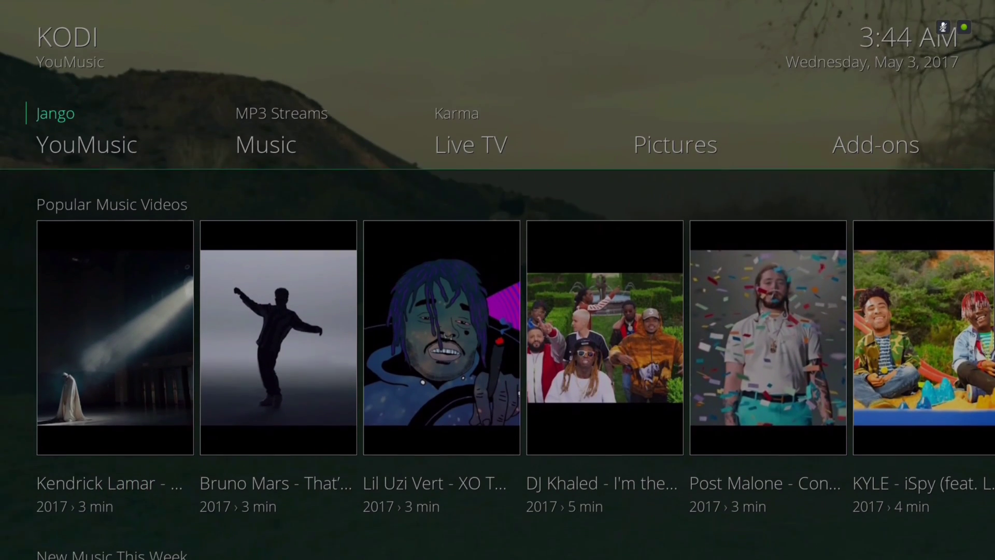
View YouMusic's MP3 Streams and Karma shortcuts and return to the YouMusic entry.
key(Right)
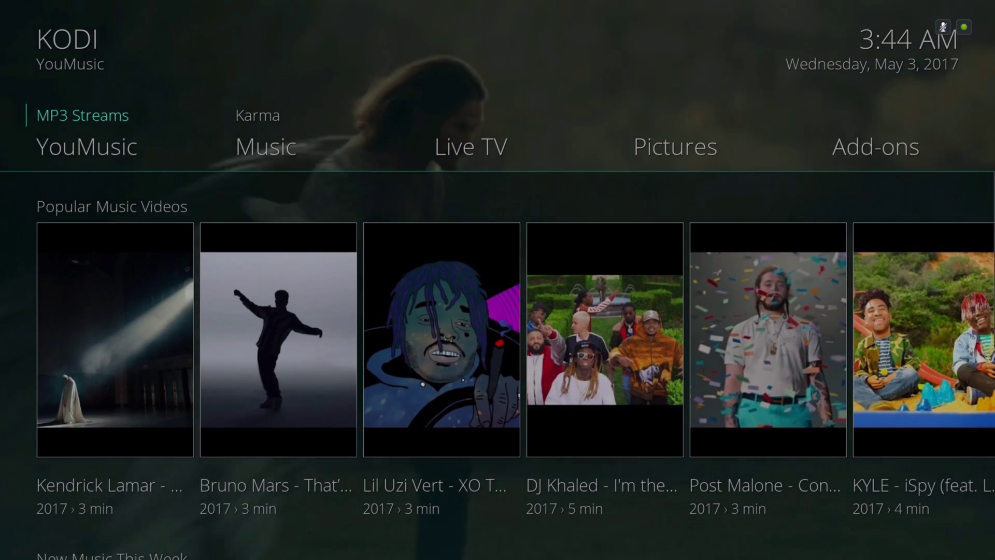
key(Right)
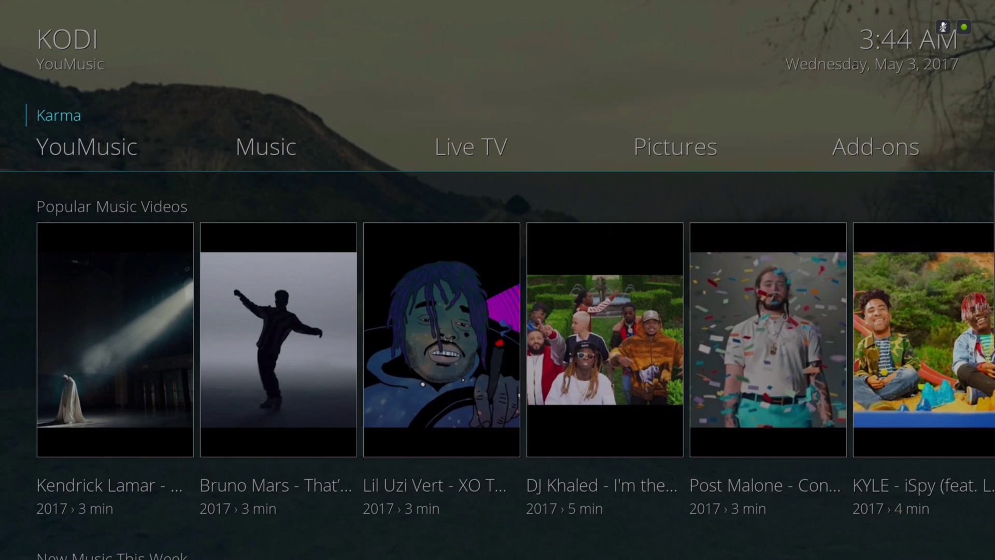
key(Up)
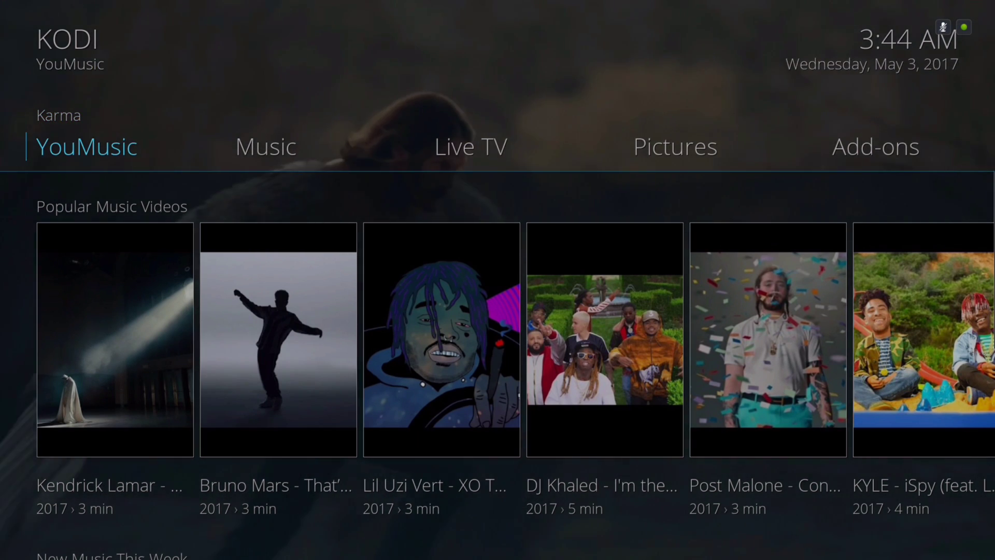
Go past Music to Live TV, open its channel list and browse down to channel 25, Toddler Tunes.
key(Right)
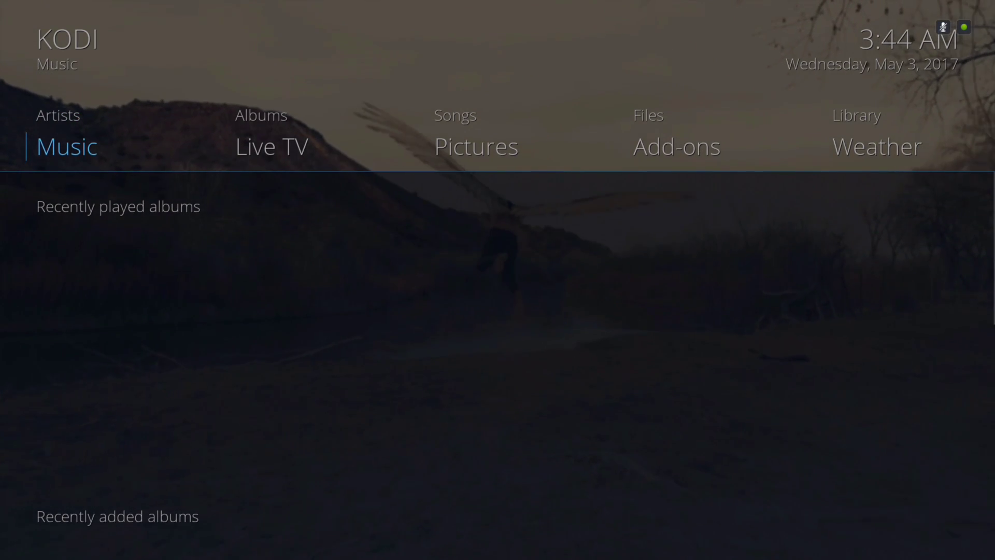
key(Right)
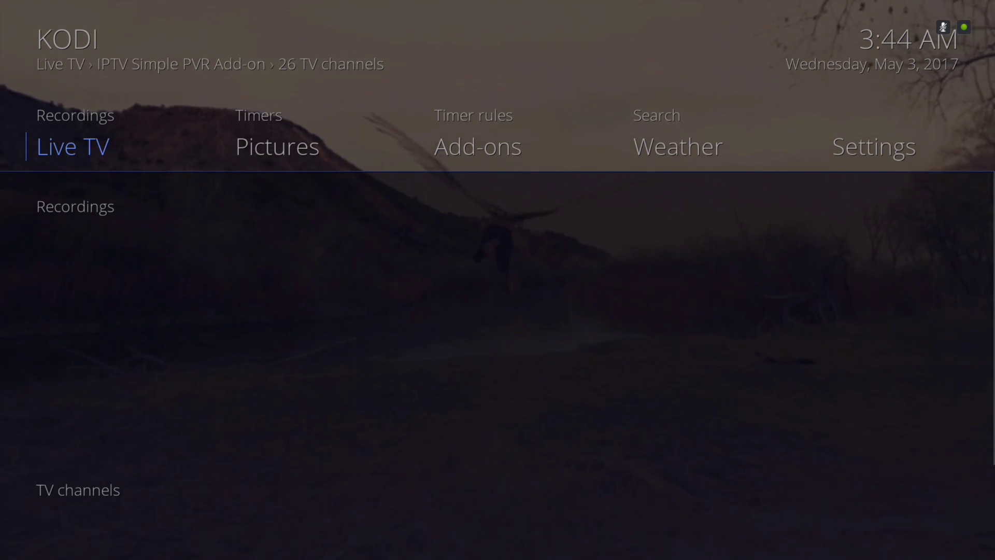
key(Return)
key(Down)
key(Down)
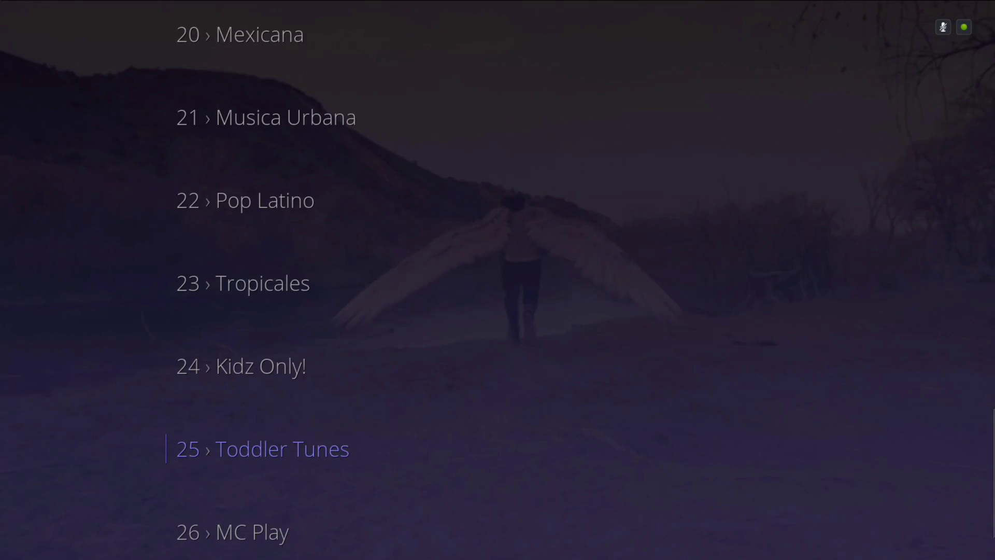
Browse past the last Live TV channel and round to channel 1, Alternative, at the start of the list.
key(Down)
key(Down)
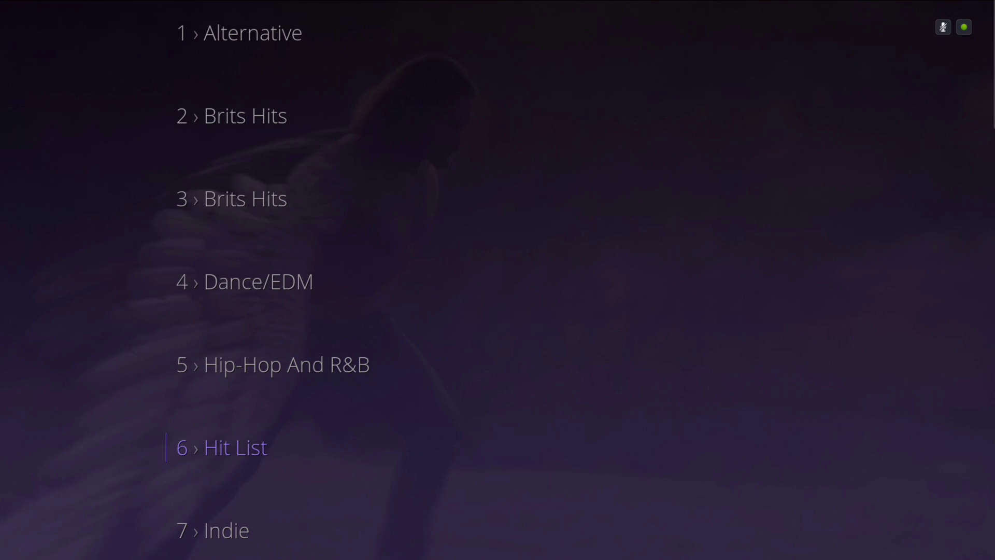
key(Up)
key(Up)
key(Up)
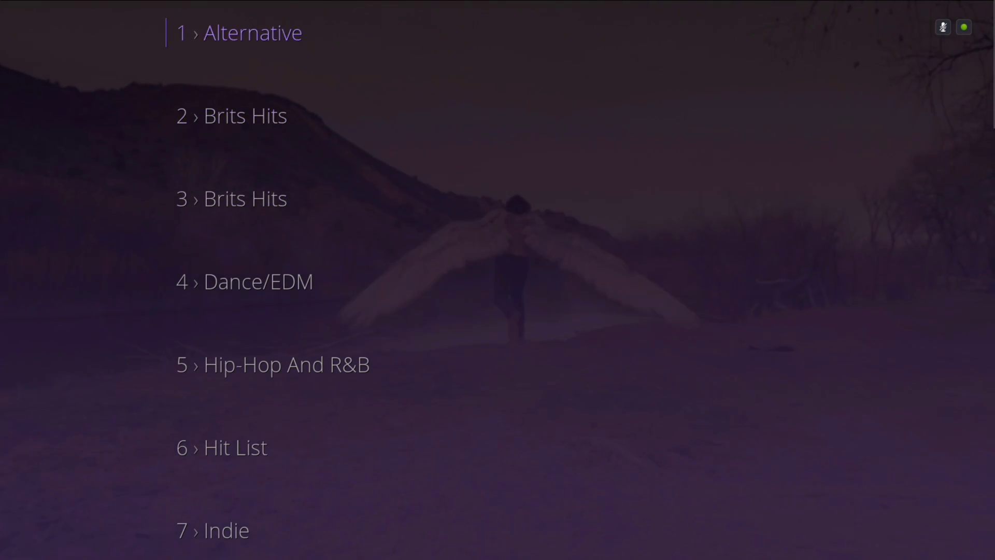
Look through the Live TV channels from Alternative down to channel 16, Today's Country, and return to the home menu.
key(Down)
key(Down)
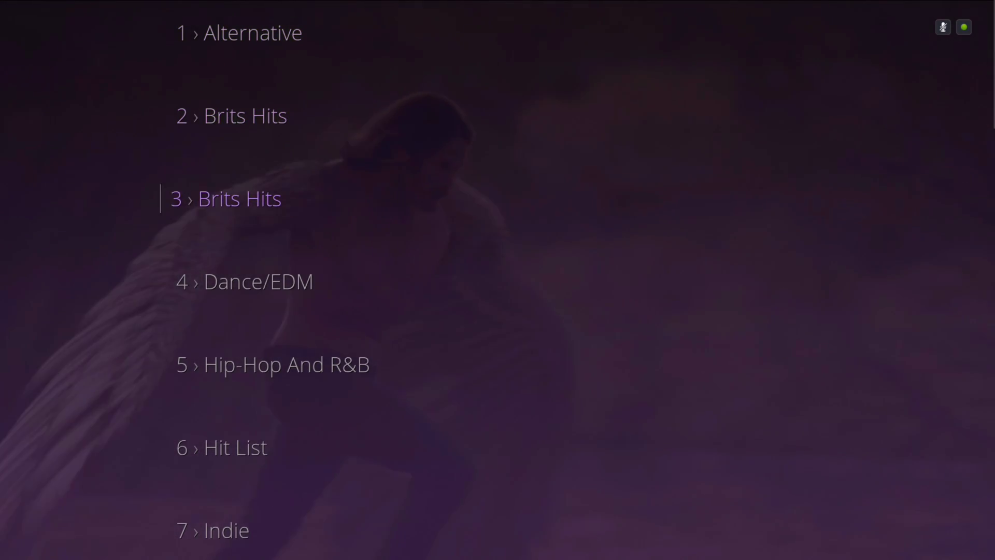
key(Down)
key(Down)
key(Down)
key(Down)
key(Down)
key(Down)
key(Down)
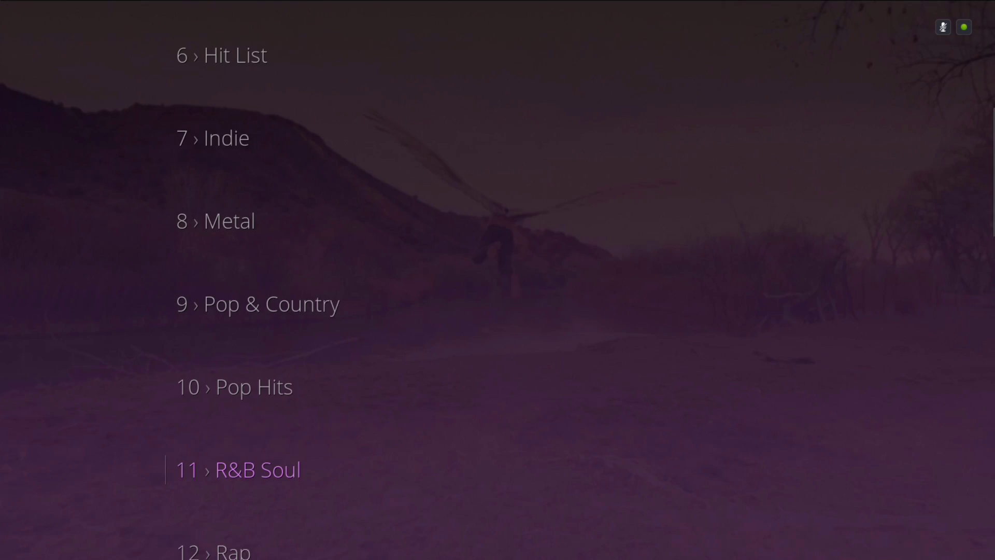
key(Down)
key(Down)
key(Down)
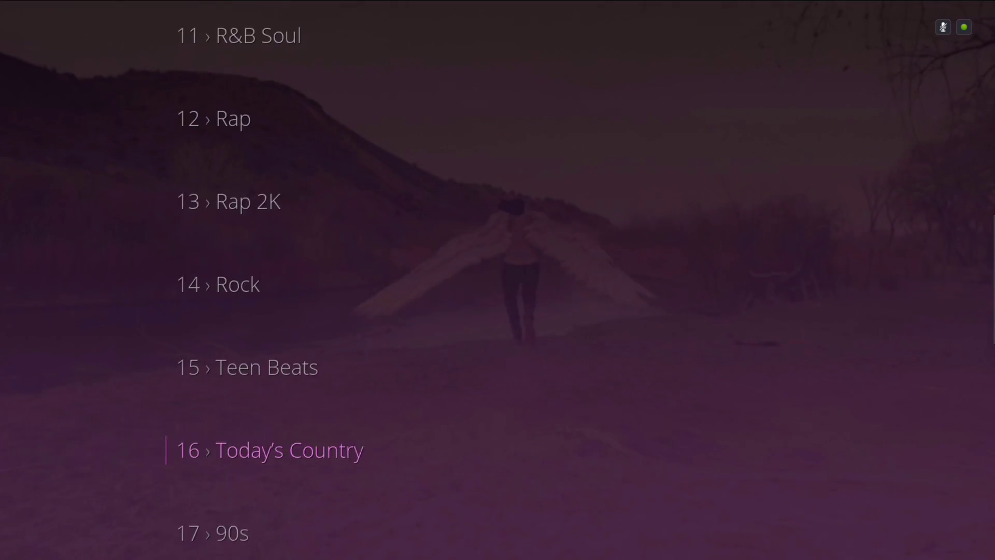
key(Escape)
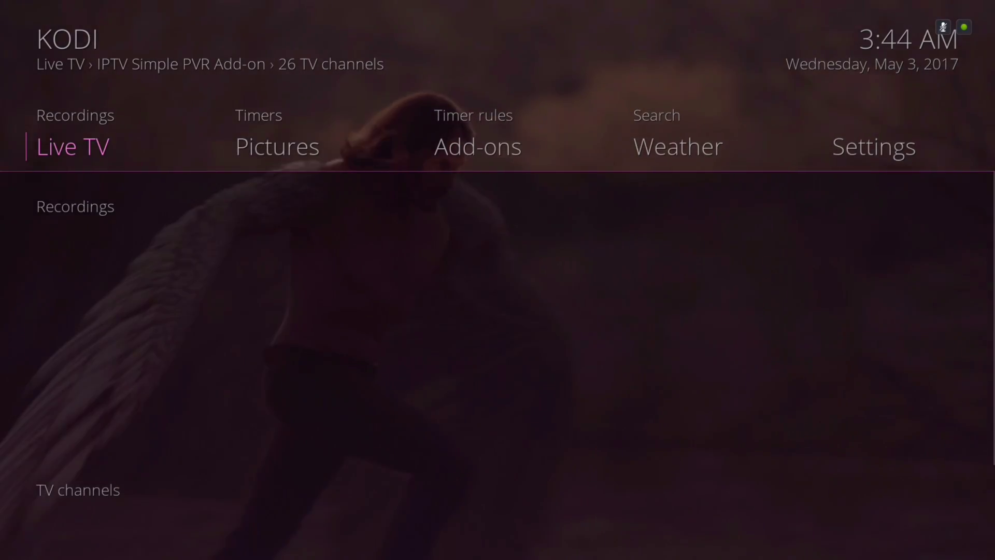
Go past Pictures to Add-ons and browse its Video add-ons row from Exodus to Bob.
key(Right)
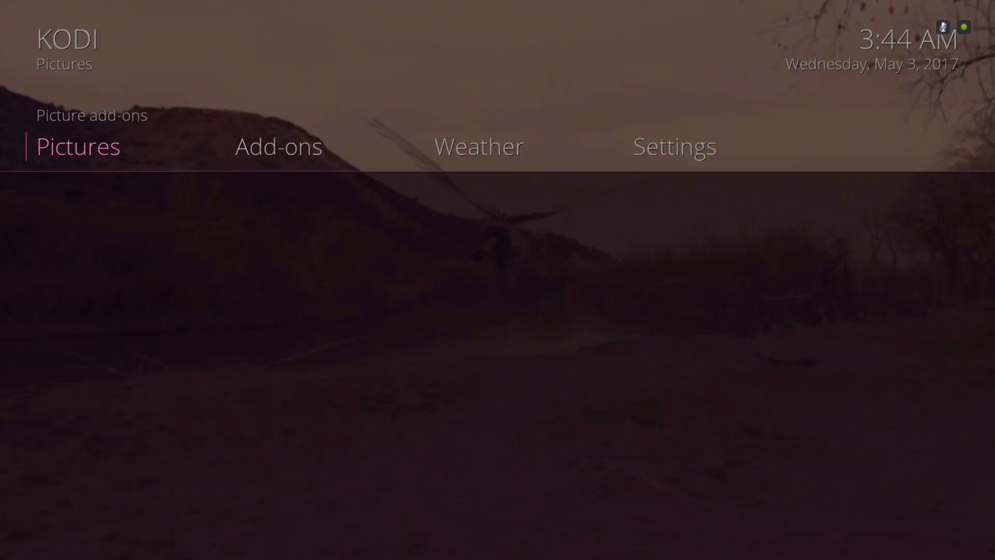
key(Right)
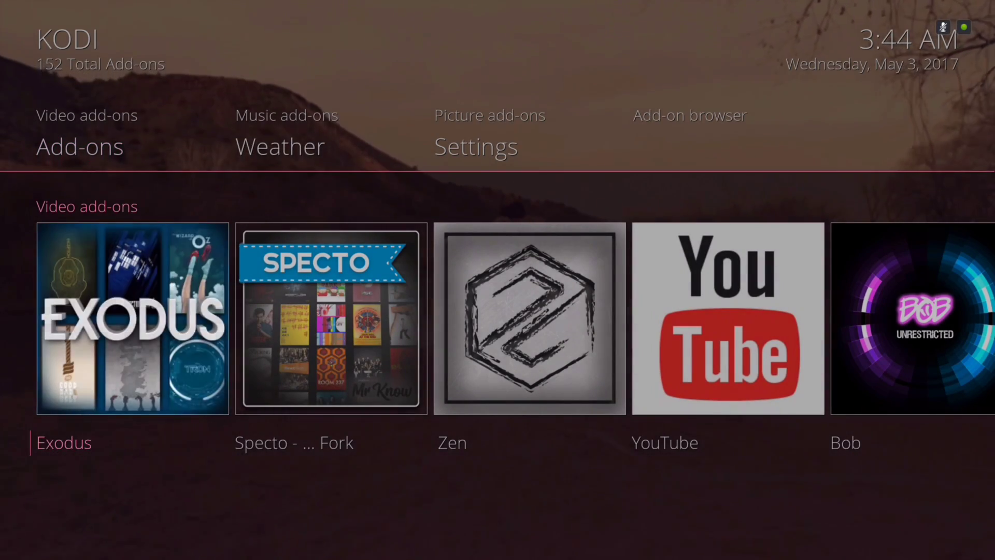
key(Right)
key(Right)
key(Right)
key(Right)
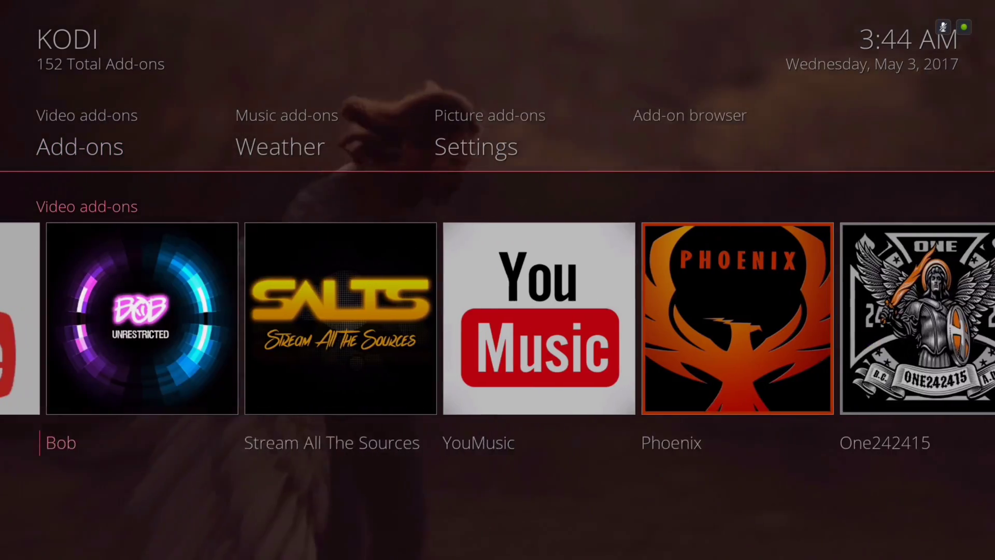
View the remaining video add-ons through One242415 and Skin Helper Service Widgets to EZ Maintenance, and return to Exodus.
key(Right)
key(Right)
key(Right)
key(Right)
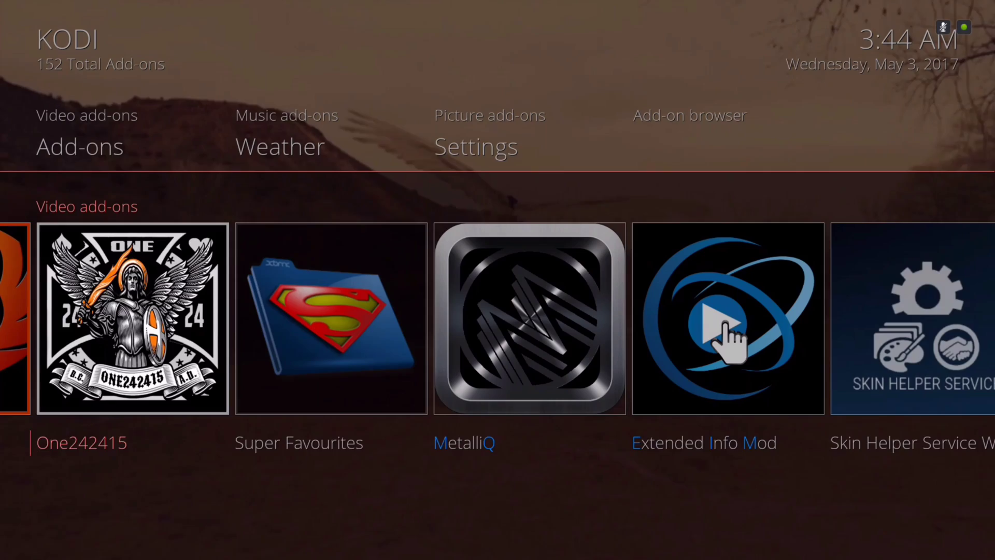
key(Right)
key(Right)
key(Right)
key(Right)
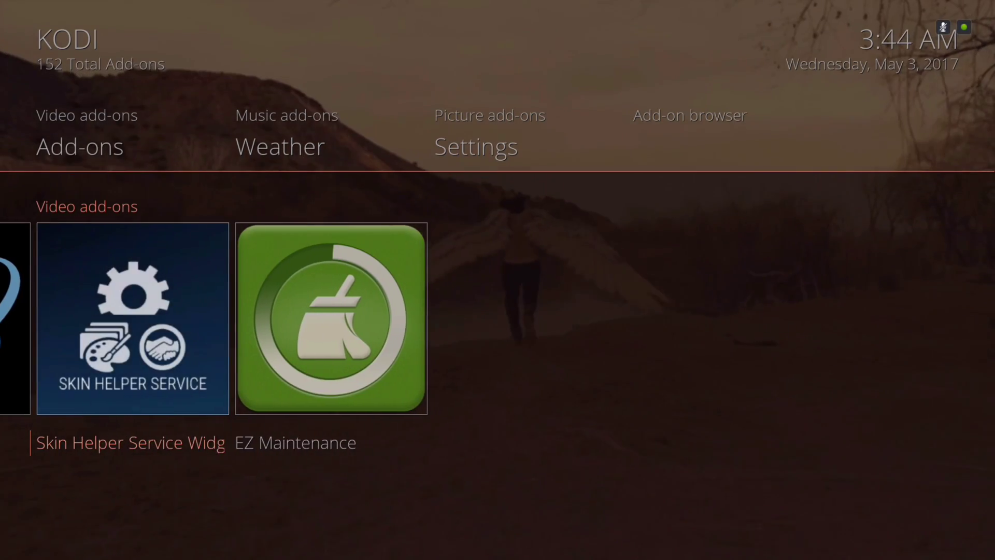
key(Right)
key(Right)
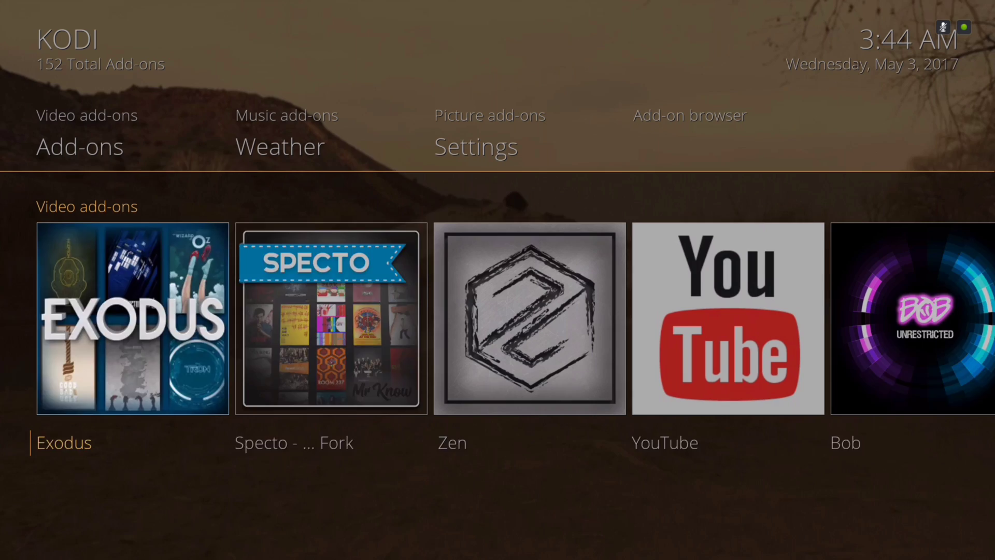
Look over the first video add-ons again, from Exodus past Specto Fork to Zen.
key(Right)
key(Left)
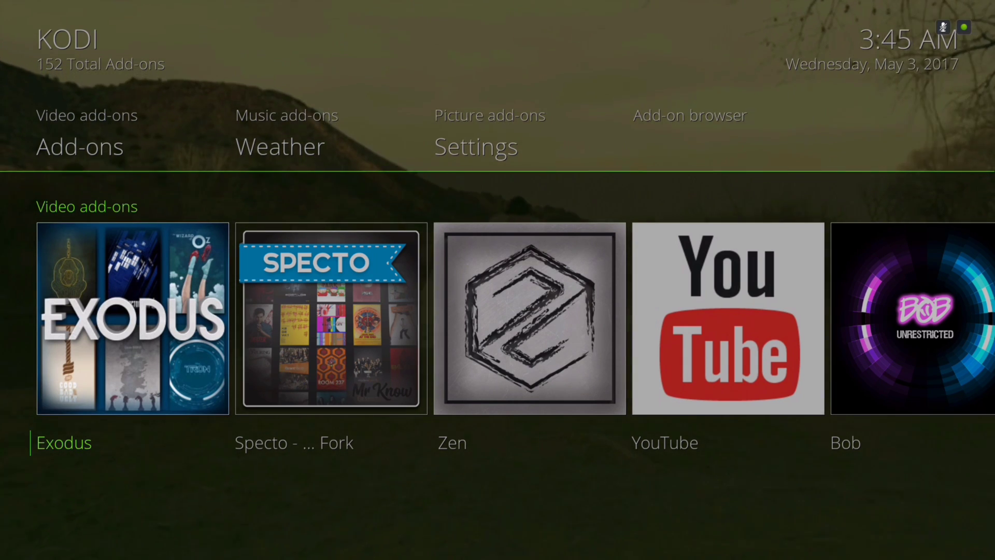
key(Left)
key(Right)
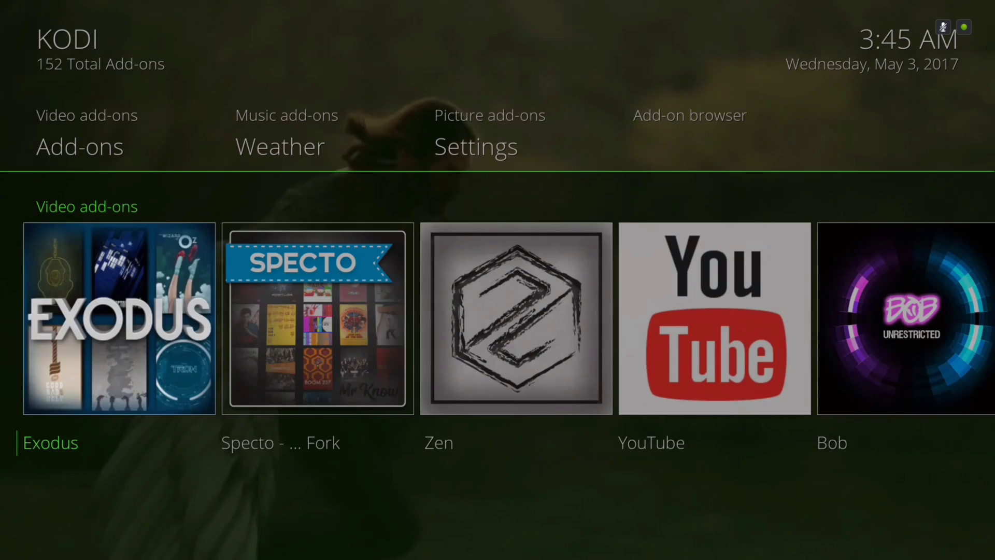
key(Right)
key(Right)
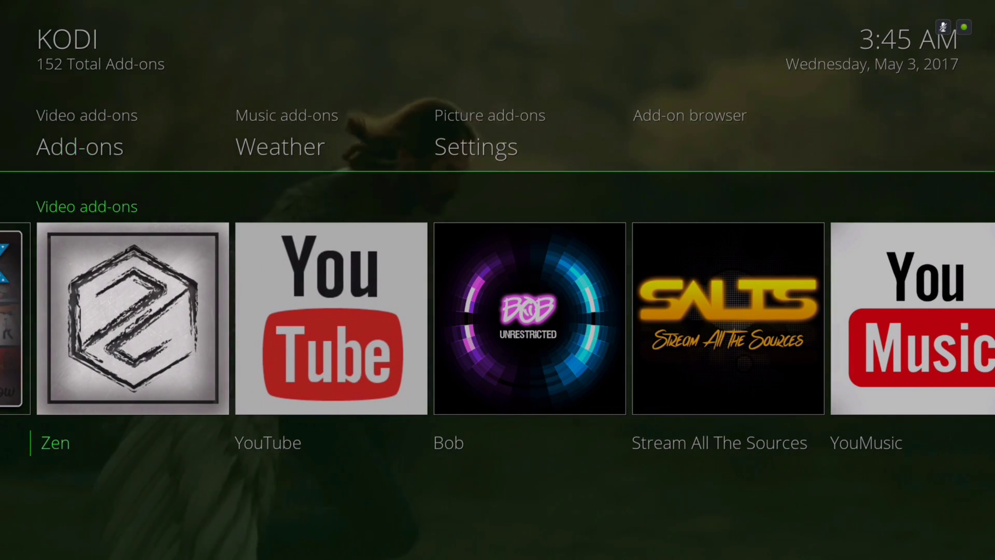
Go from Add-ons to Weather, view the Jamaica (US) forecast and return to the home menu.
key(Up)
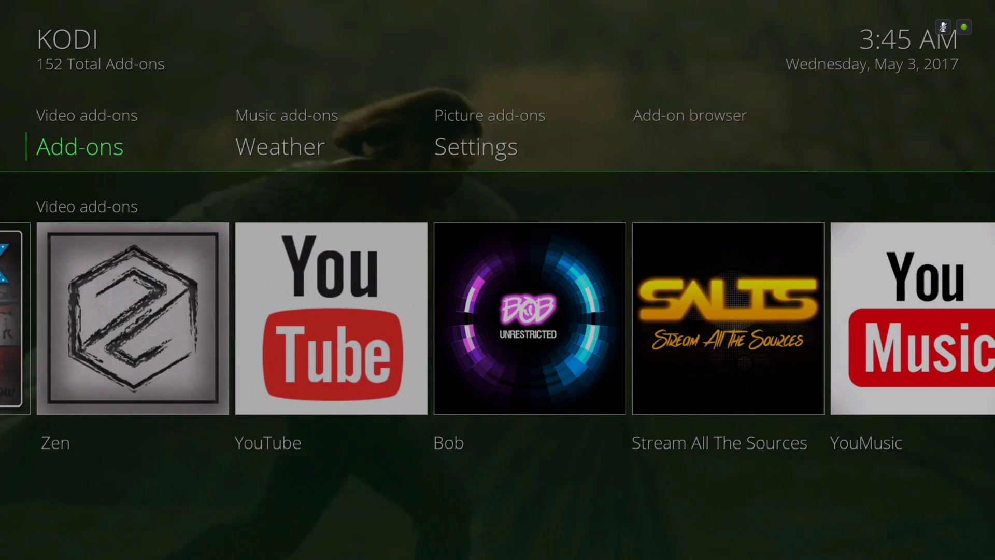
key(Right)
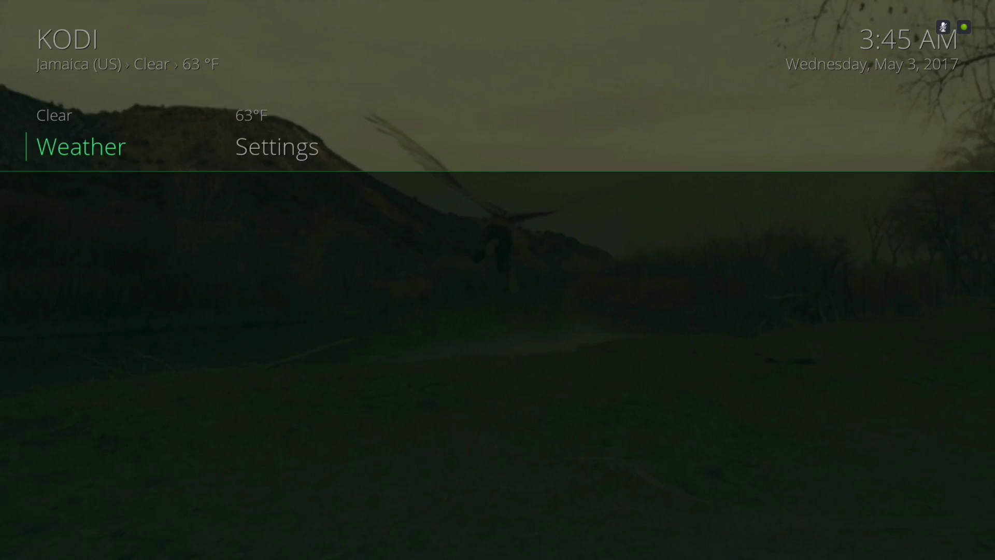
key(Return)
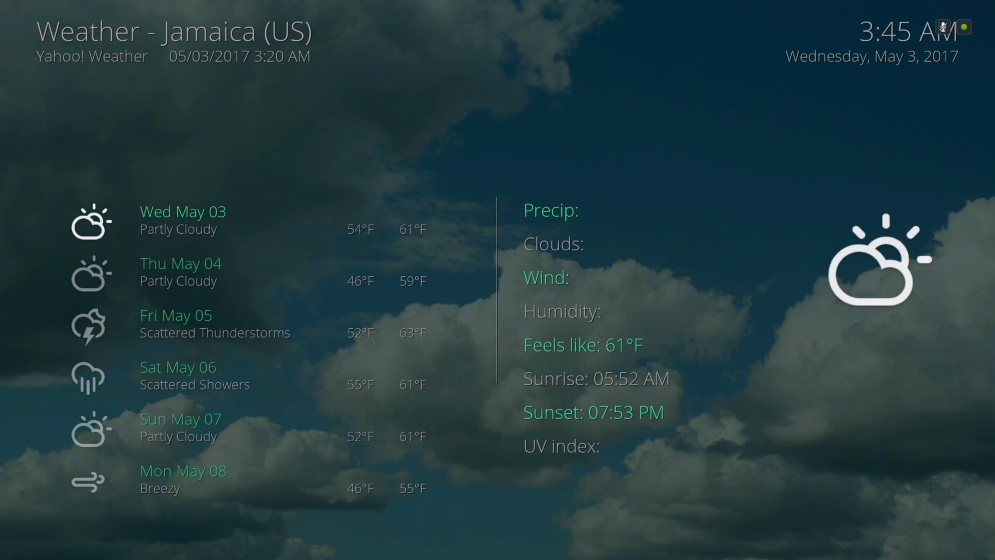
key(BackSpace)
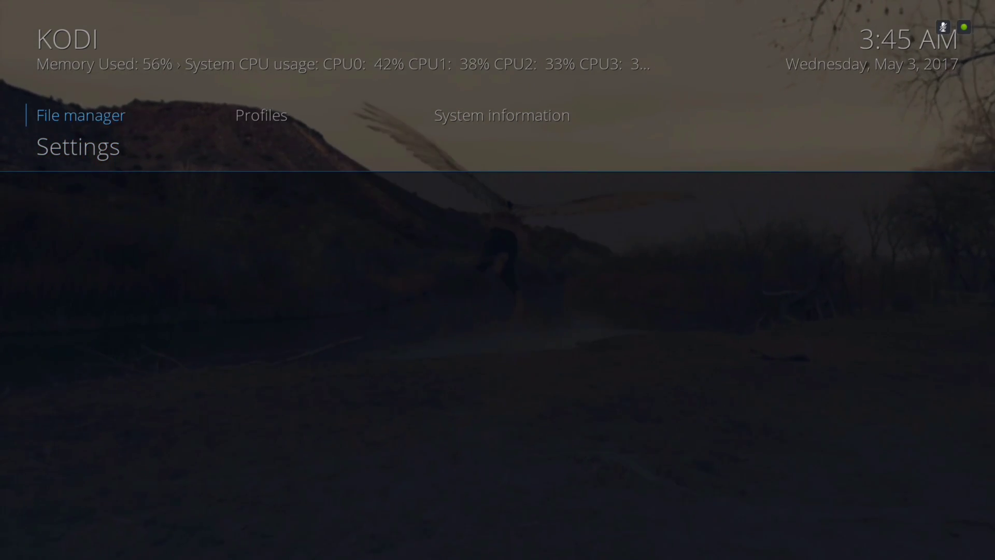
Open the File manager under Settings and bring up the dialog for adding a source.
key(Return)
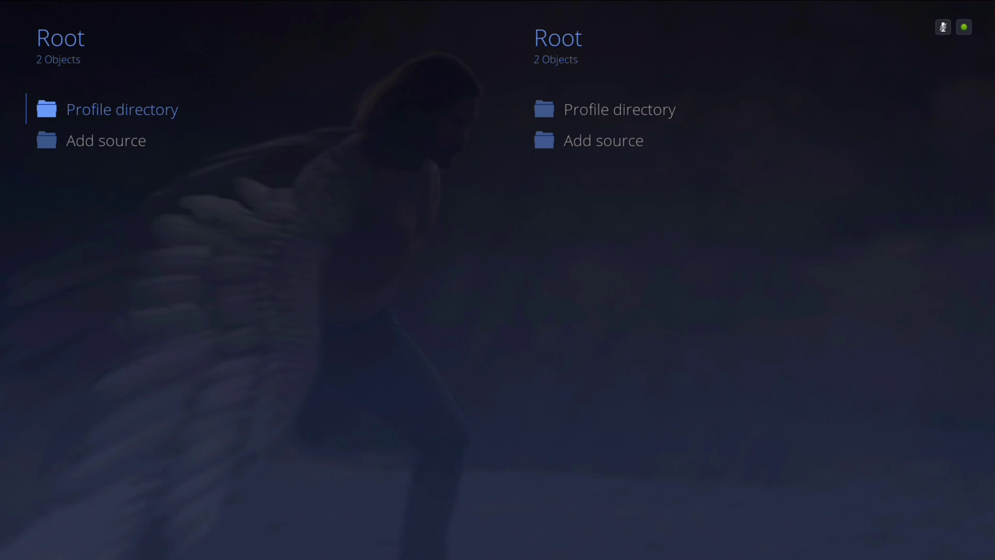
key(Down)
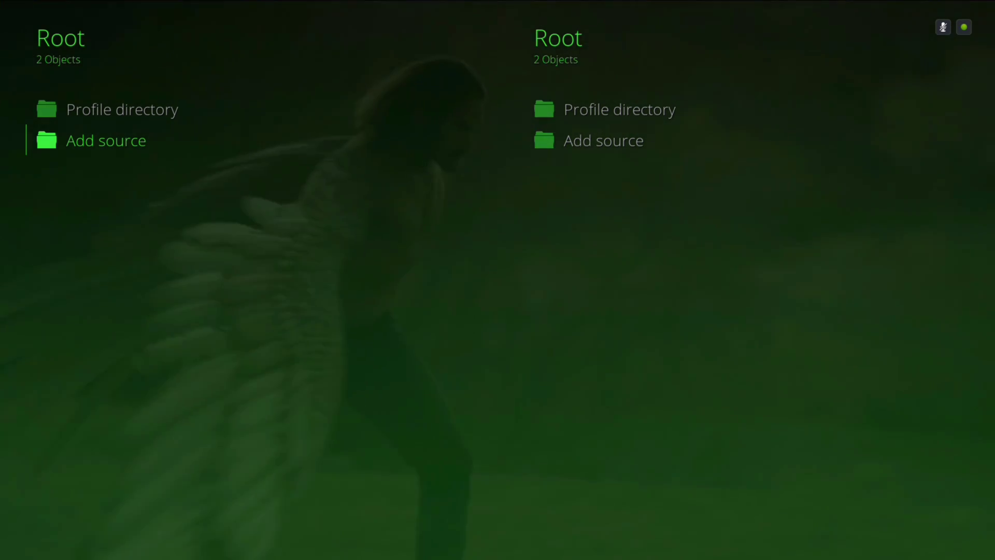
key(Up)
key(Down)
key(Return)
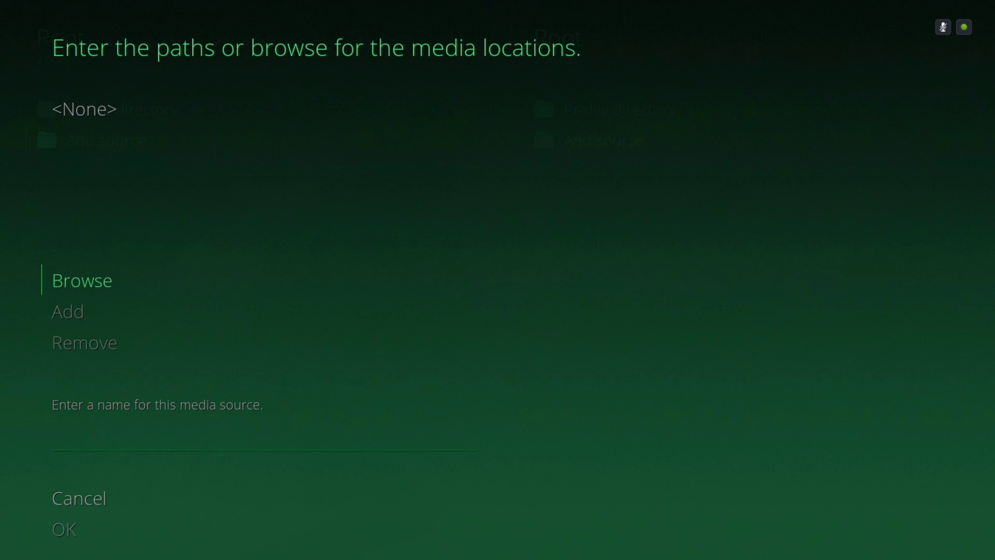
View the browse option for media locations, leave without adding a source, and return from the File manager to Settings.
key(Return)
key(Down)
key(Down)
key(Down)
key(Down)
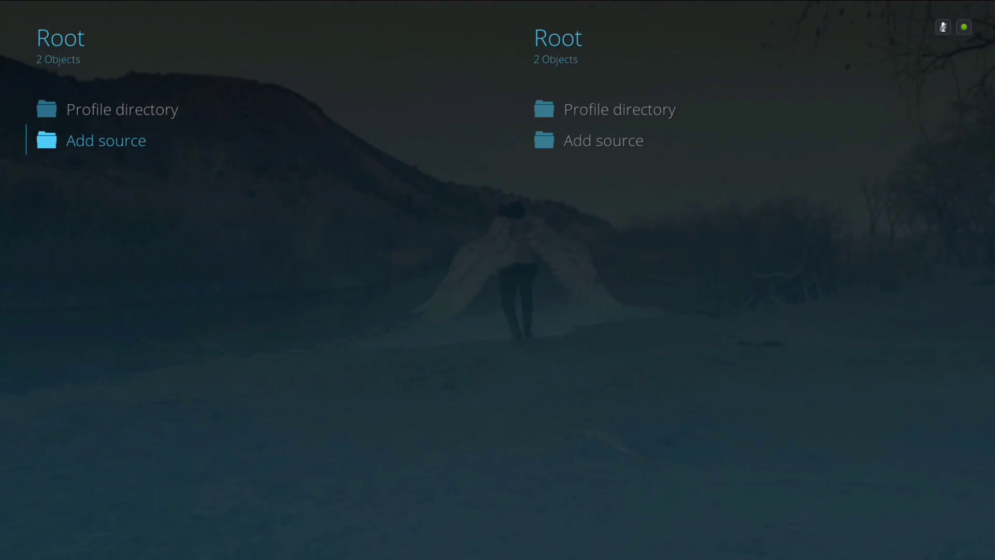
key(Up)
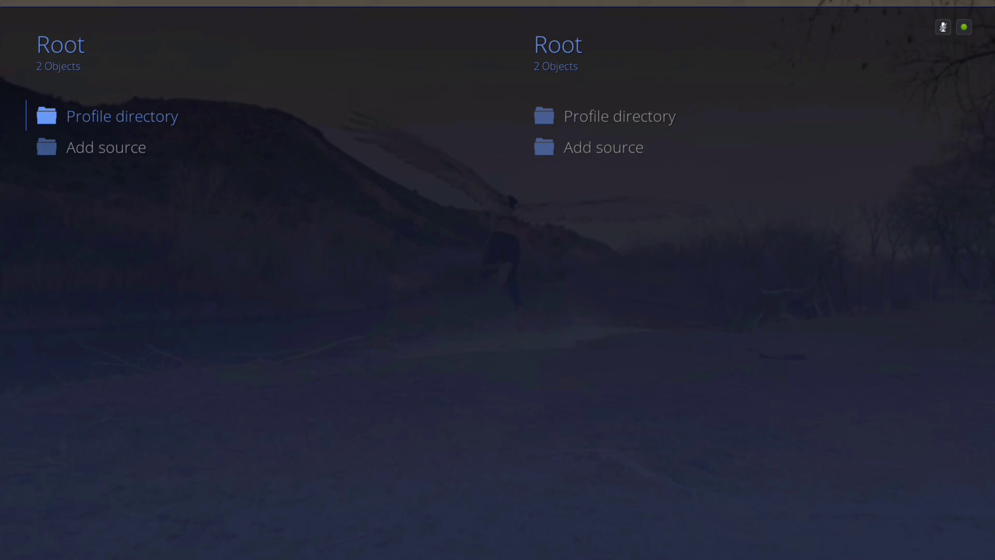
key(Down)
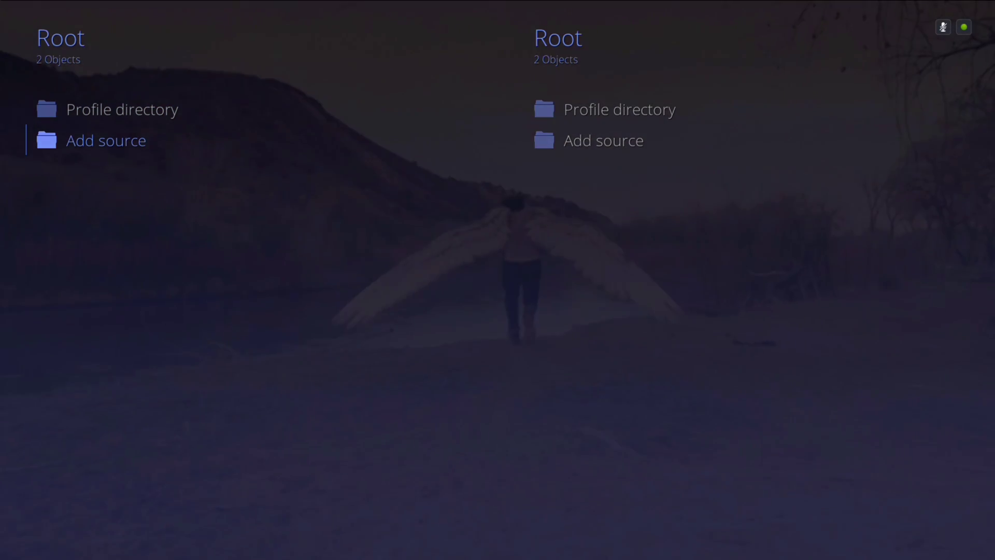
key(Escape)
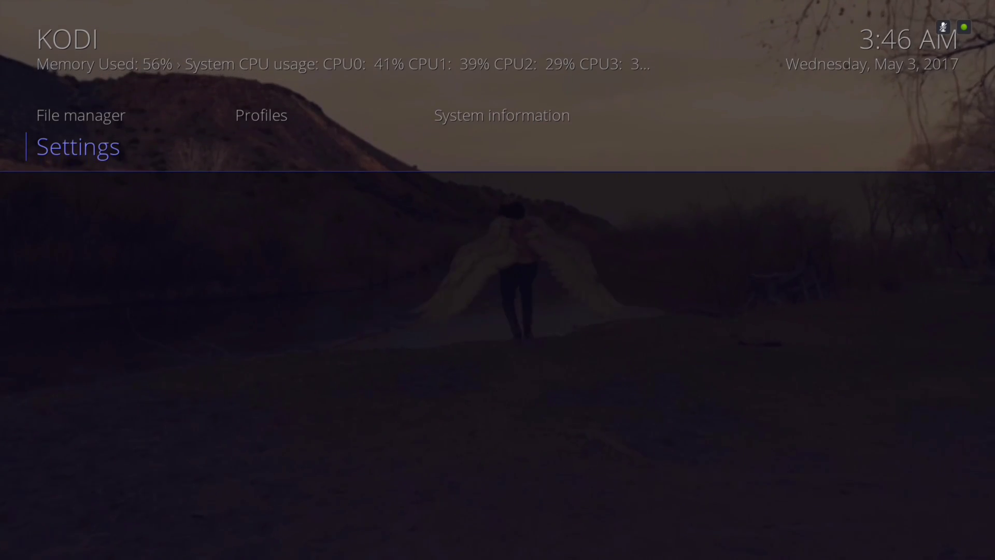
Go back to Add-ons and view its submenu shortcuts from Video add-ons to Add-on browser.
key(Left)
key(Left)
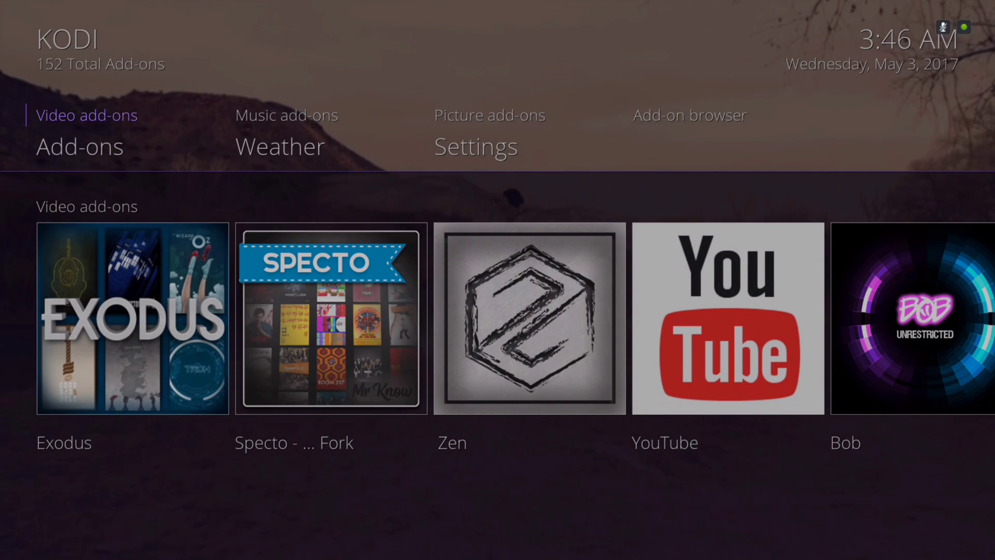
key(Right)
key(Right)
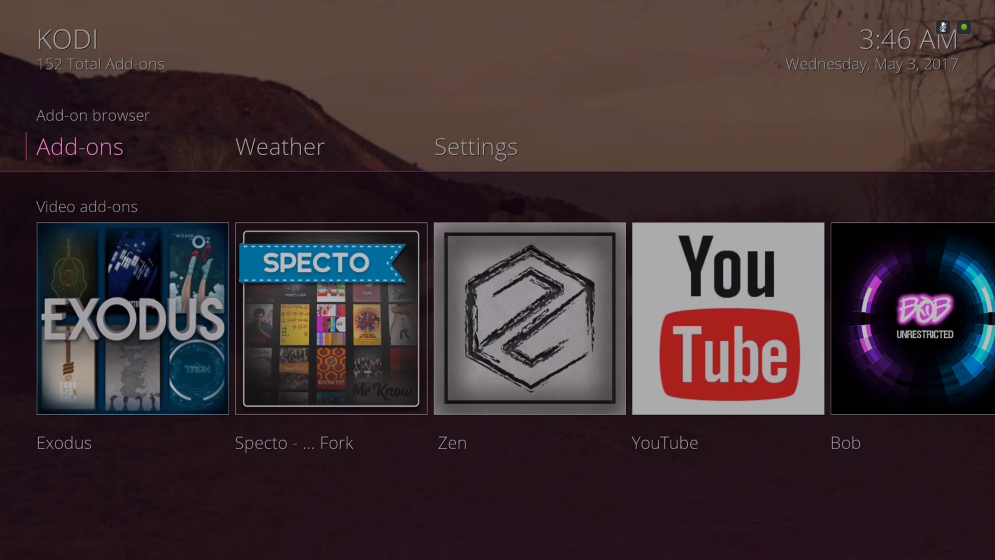
key(Up)
key(Down)
Open the skin settings and, under Home, open the customization of menu items and widgets.
key(Right)
key(Right)
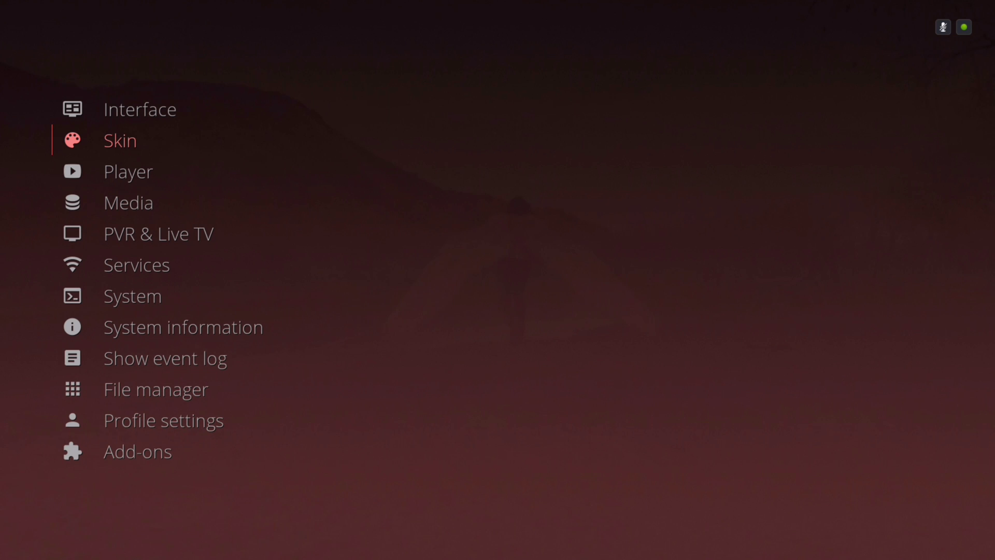
key(Return)
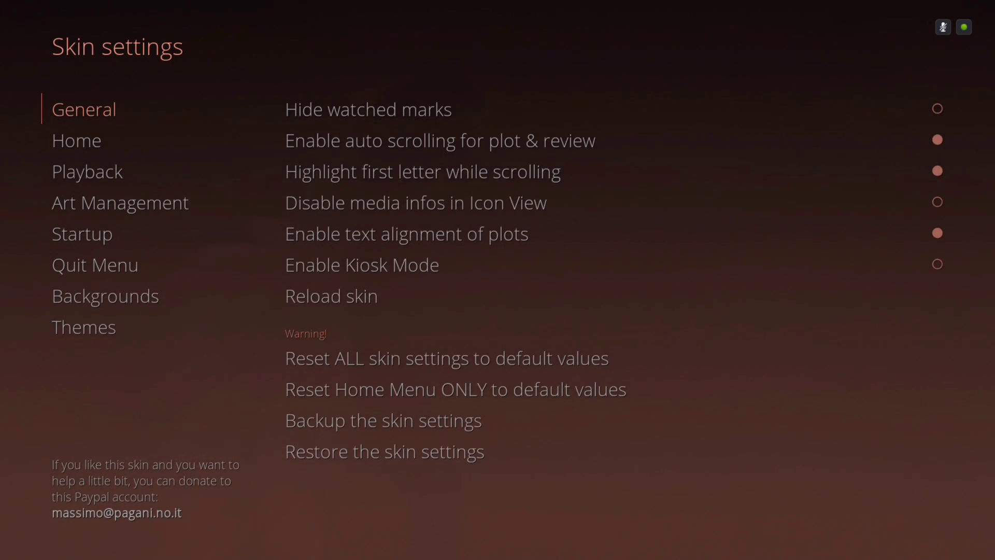
key(Down)
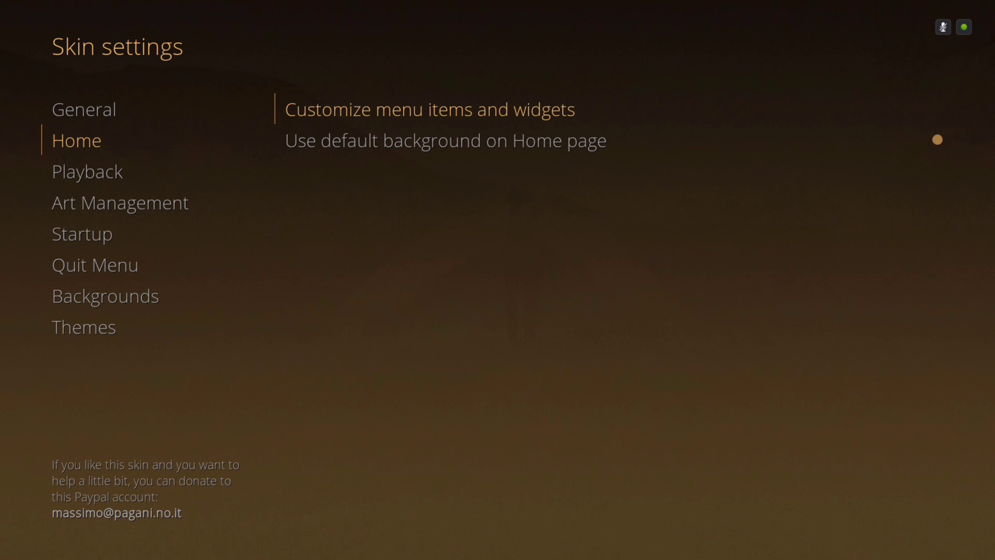
key(Return)
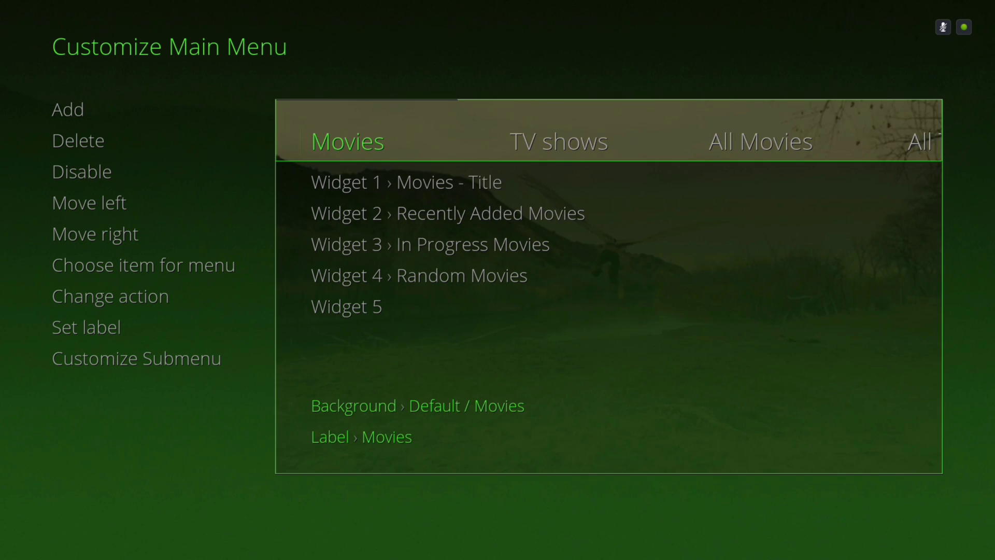
Review the widgets assigned to the All Movies and All TV Shows items of the main menu.
key(Right)
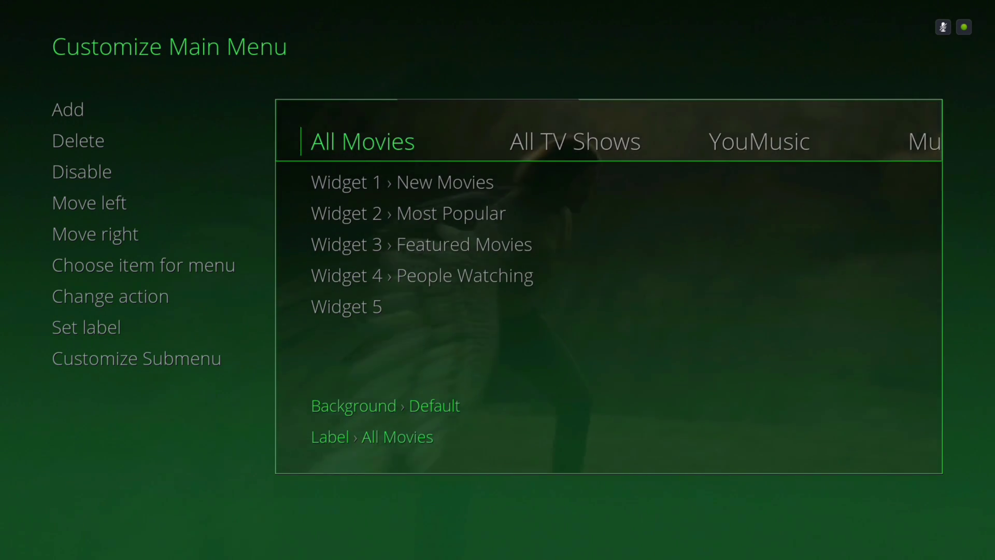
key(Right)
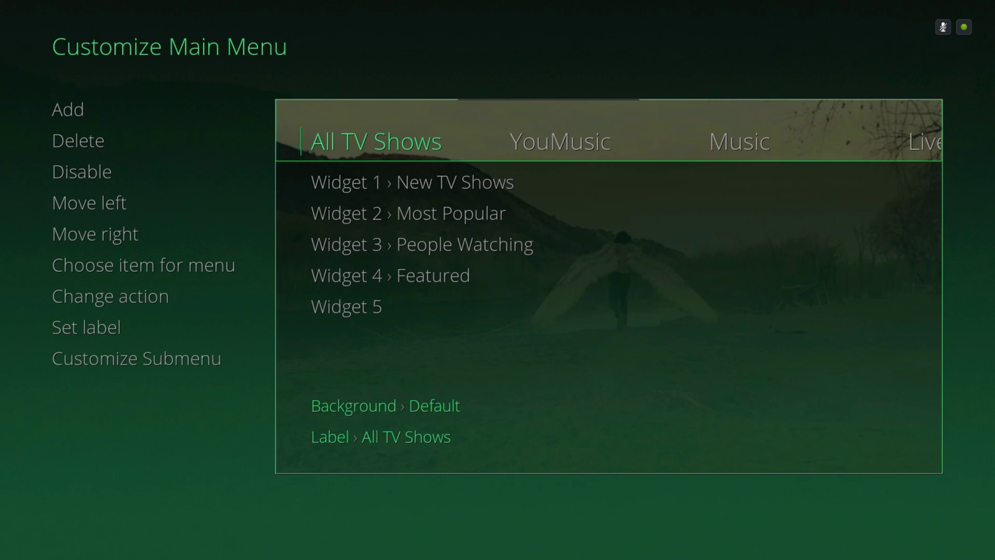
key(Right)
key(Left)
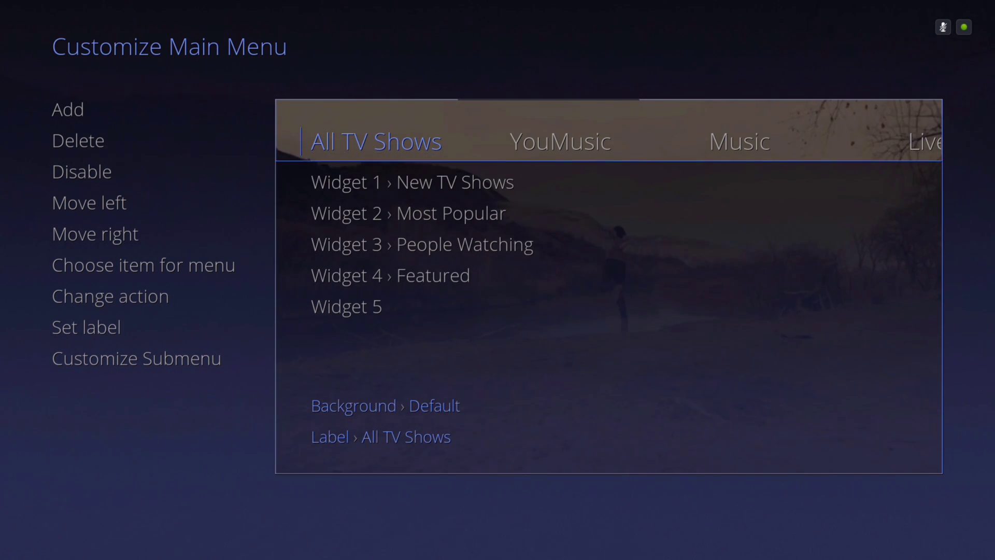
Add a new empty item to the main menu after All TV Shows.
key(Return)
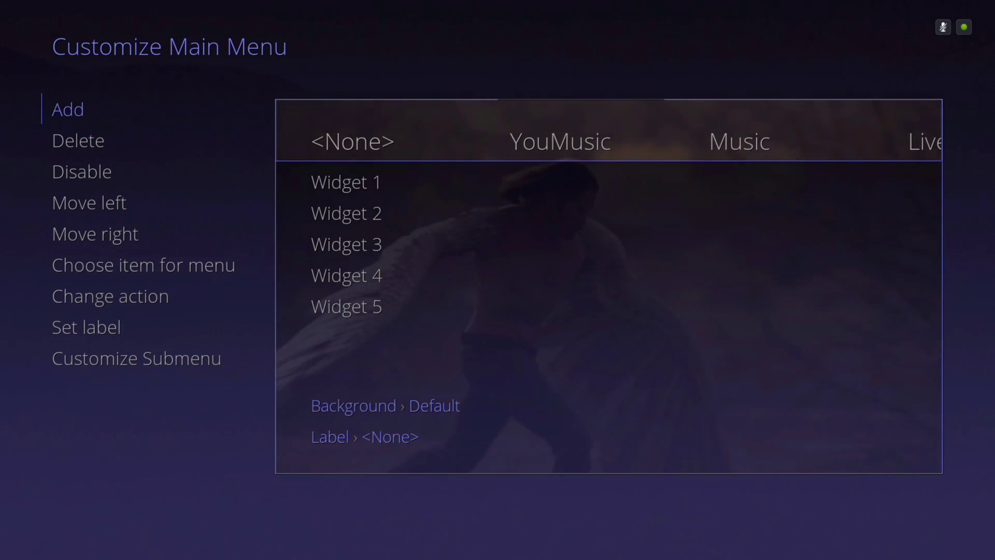
key(Right)
key(Left)
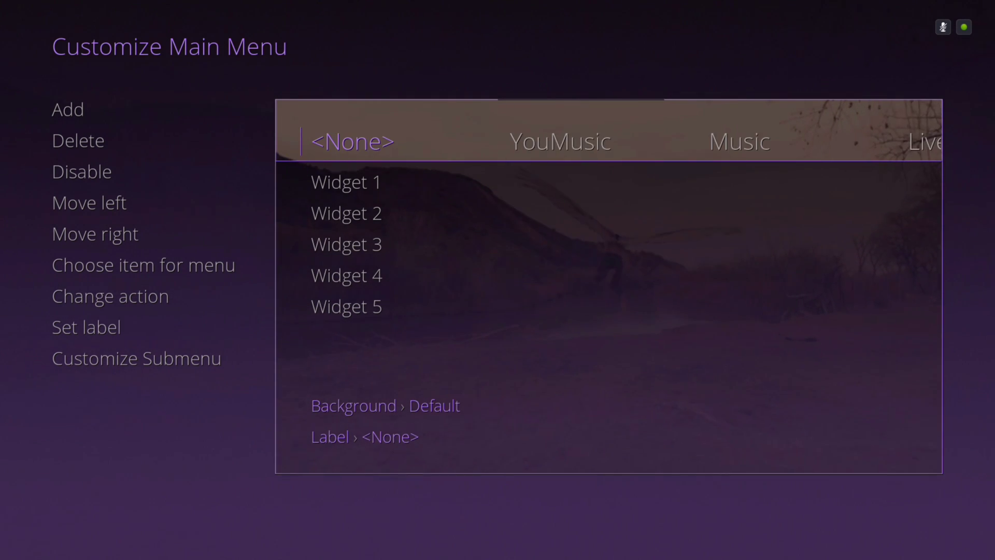
Start choosing the content of the new menu item and go to the Video Add-On list within the Add-On category.
key(Left)
key(Return)
key(Down)
key(Down)
key(Down)
key(Down)
key(Down)
key(Down)
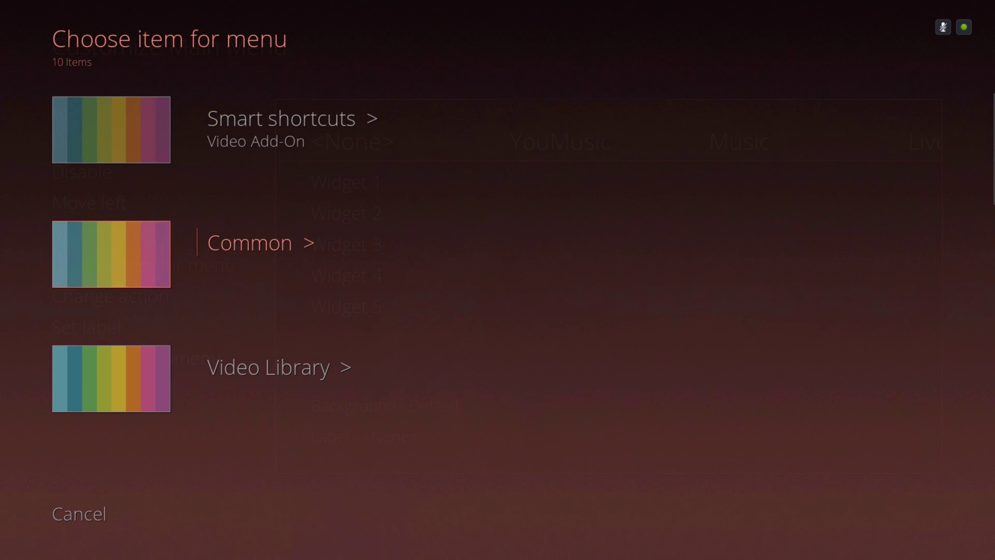
key(Down)
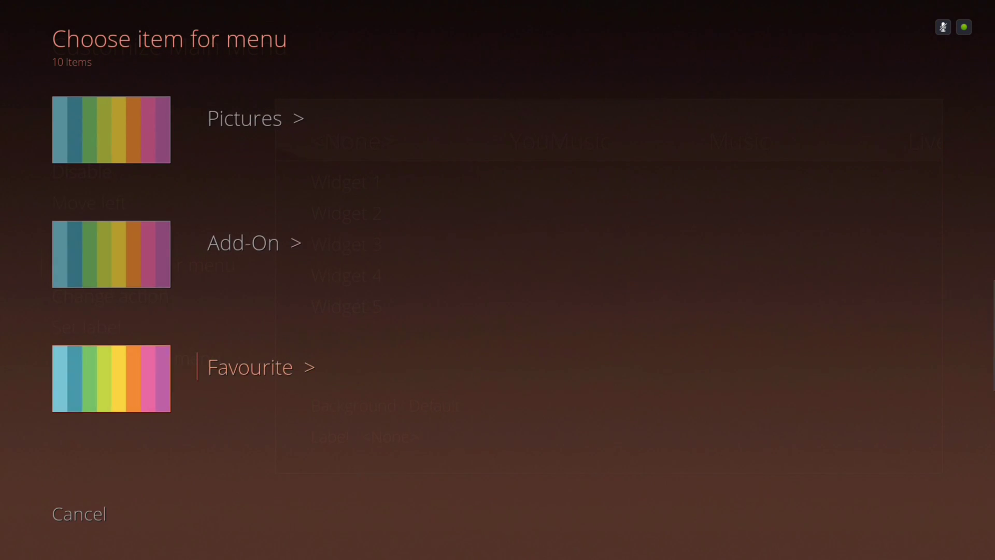
key(Up)
key(Return)
key(Down)
key(Down)
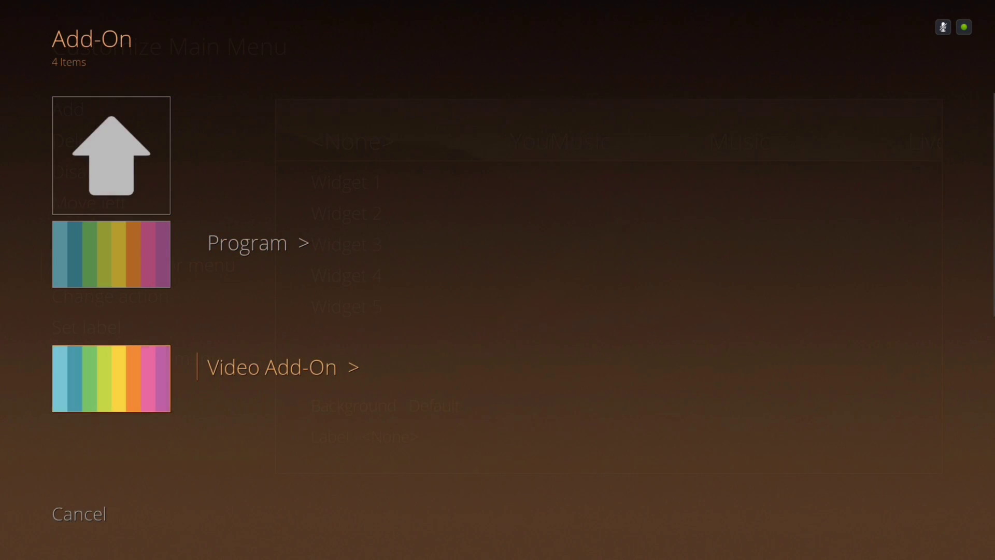
key(Return)
Find the Phoenix video add-on and create the menu item to it.
key(Down)
key(Down)
key(Down)
key(Down)
key(Down)
key(Down)
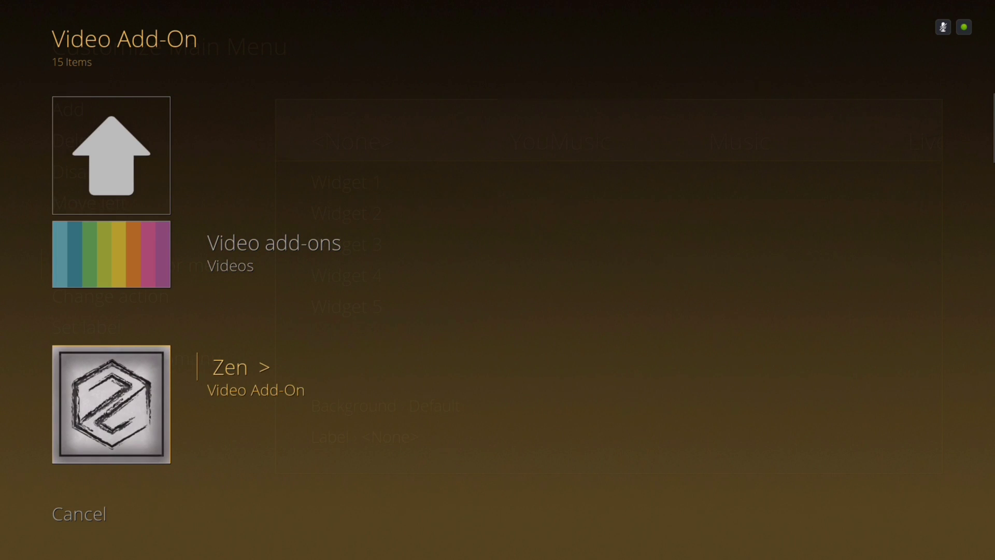
key(Down)
key(Down)
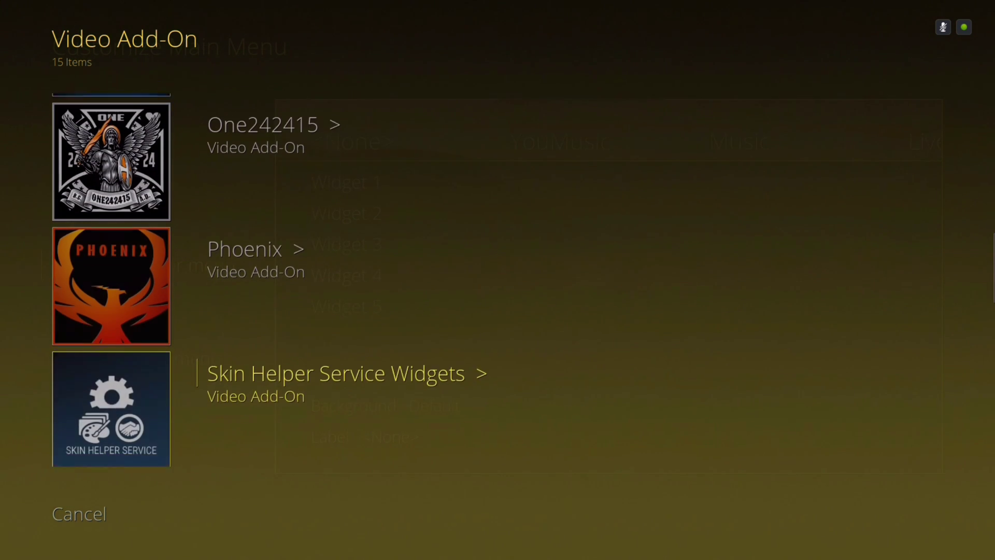
key(Down)
key(Up)
key(Up)
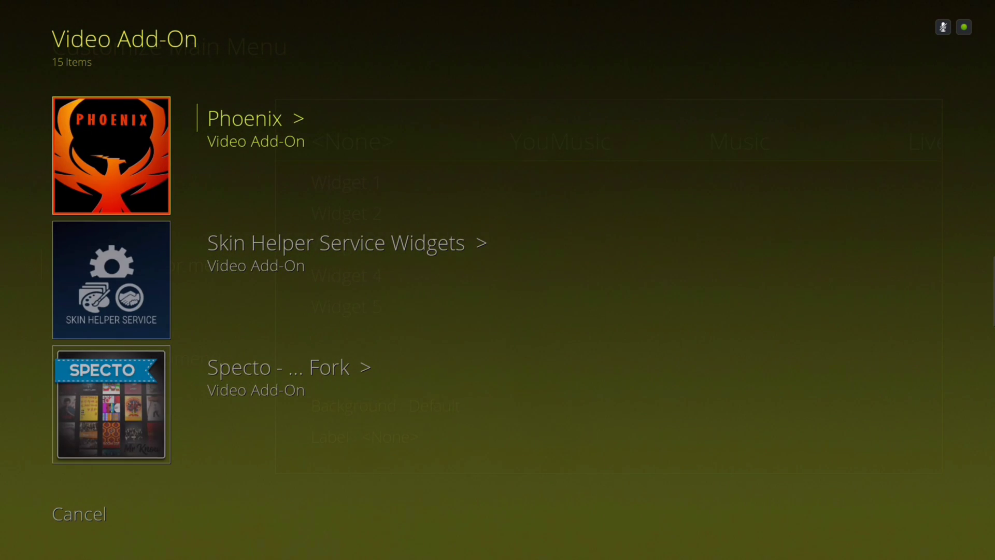
key(Return)
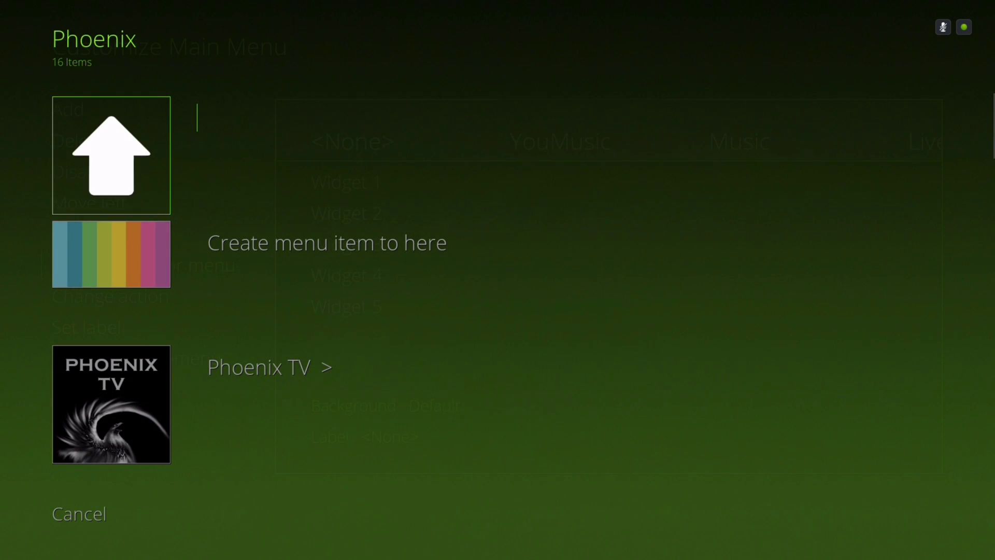
key(Down)
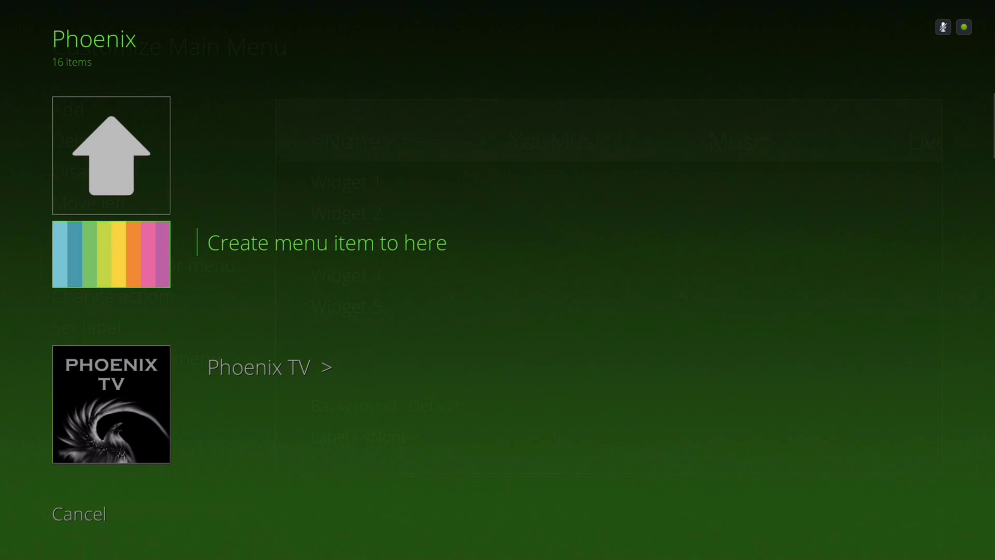
key(Return)
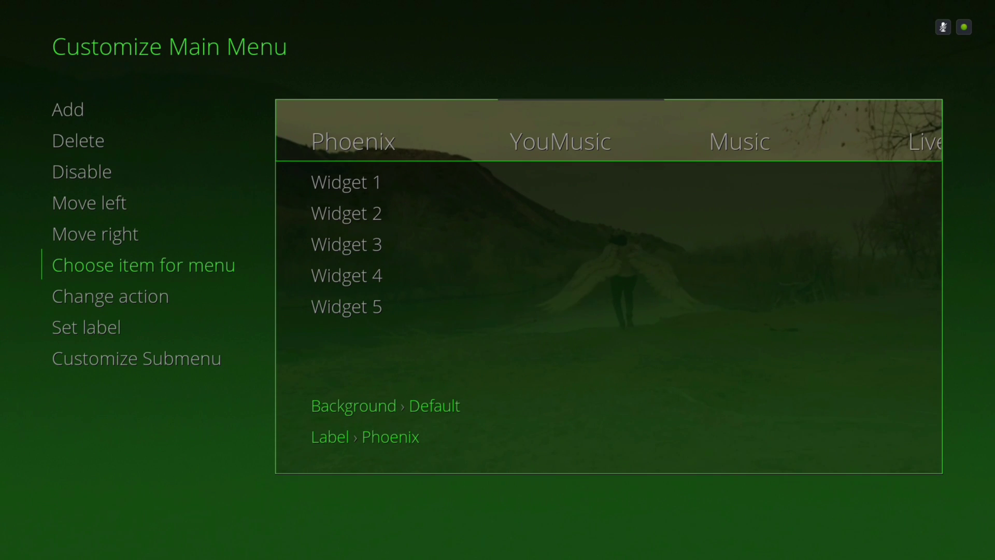
Open the selection for Widget 1 of the Phoenix item and go to the video add-ons in the Add-On category.
key(Down)
key(Down)
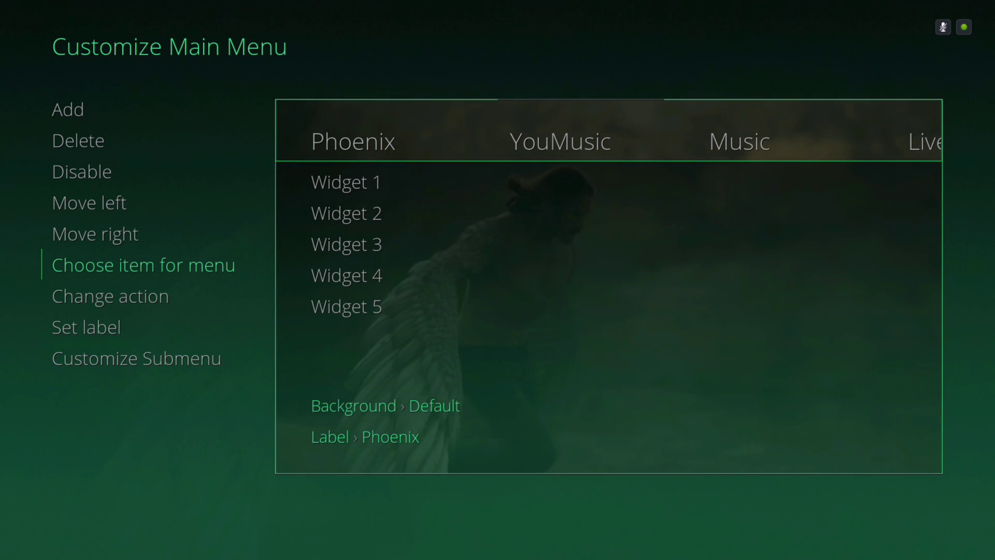
key(Up)
key(Right)
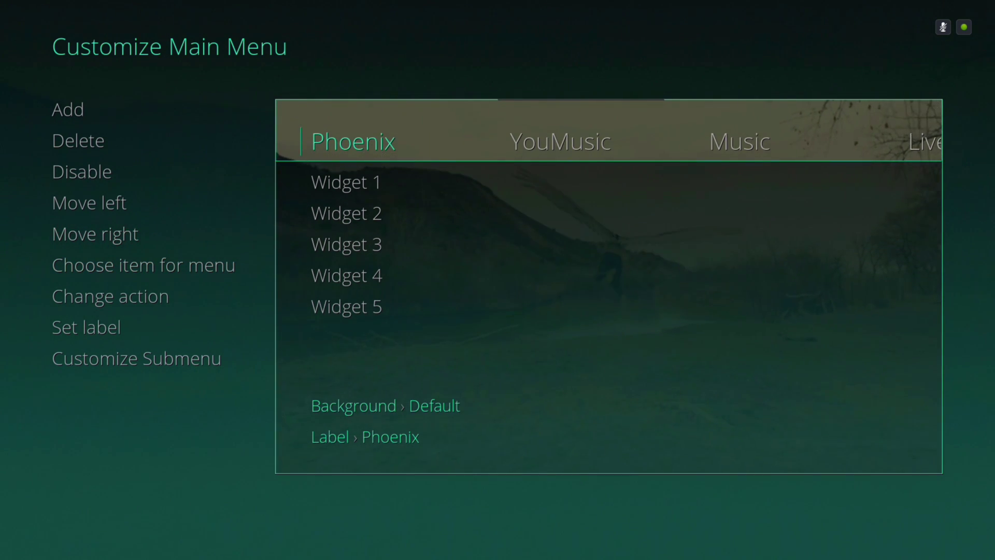
key(Down)
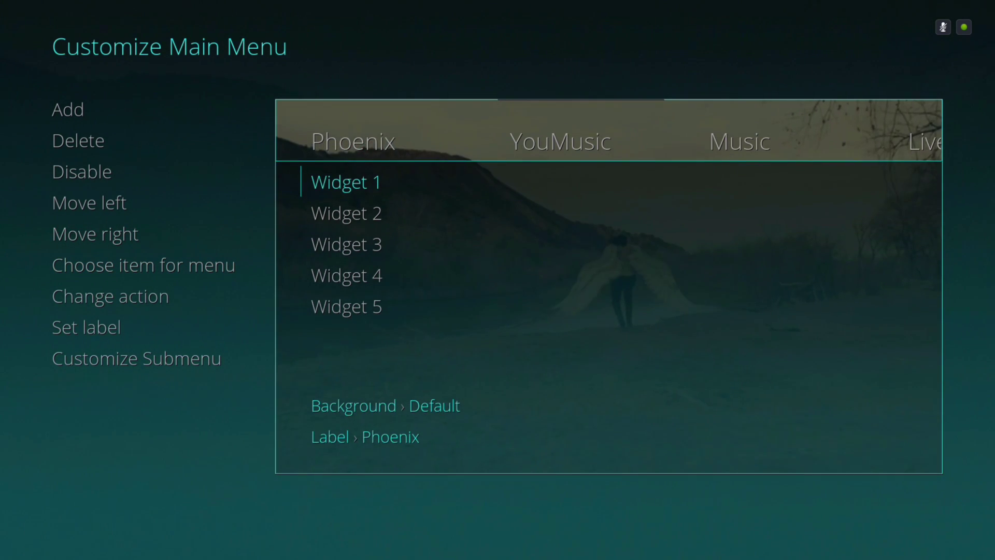
key(Return)
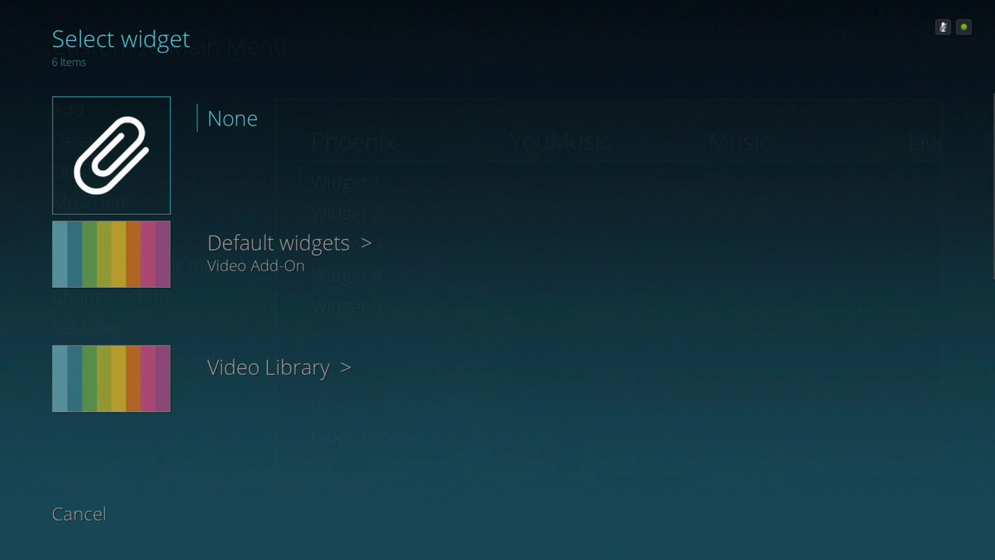
key(Down)
key(Down)
key(Down)
key(Down)
key(Down)
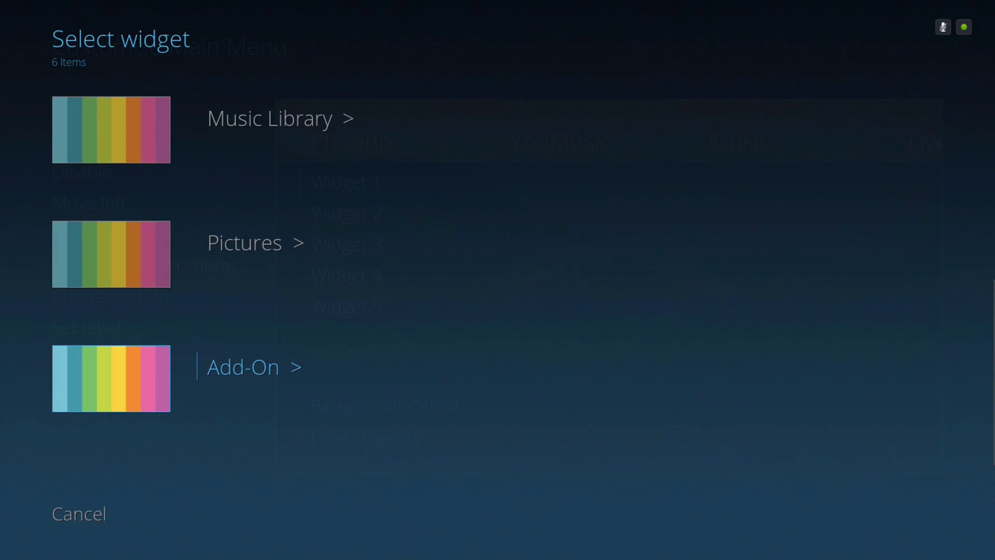
key(Return)
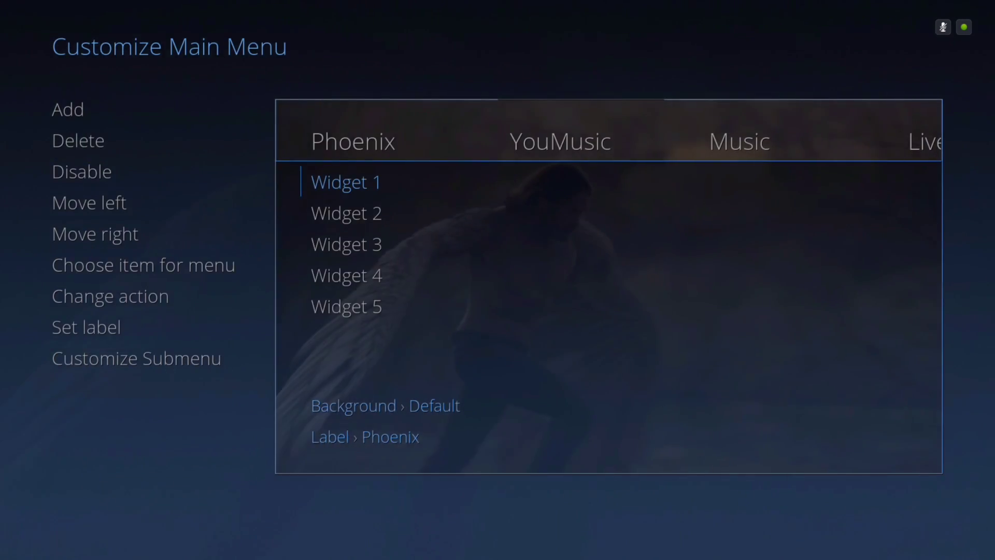
key(Down)
key(Down)
key(Return)
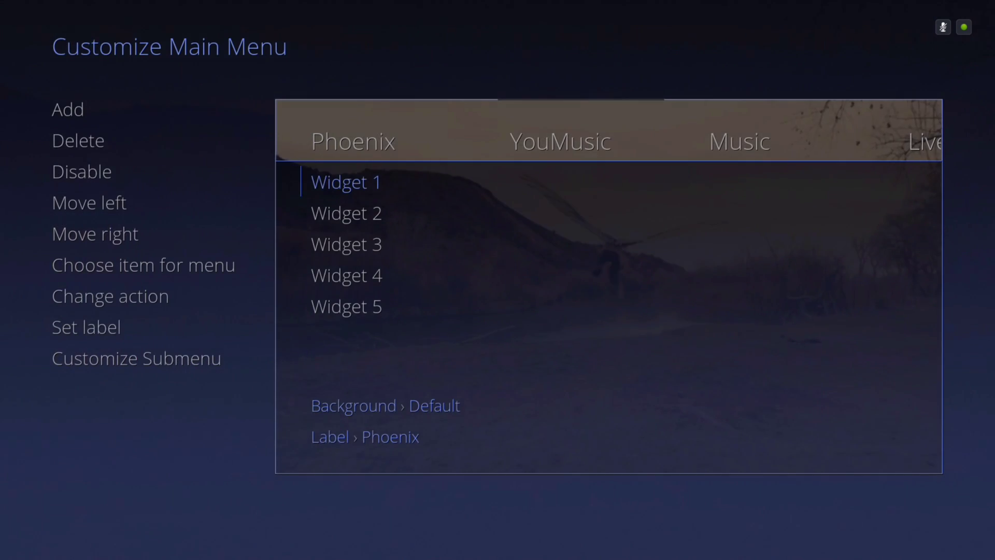
Look through the video add-ons for the widget and open Phoenix.
key(Down)
key(Down)
key(Down)
key(Down)
key(Down)
key(Down)
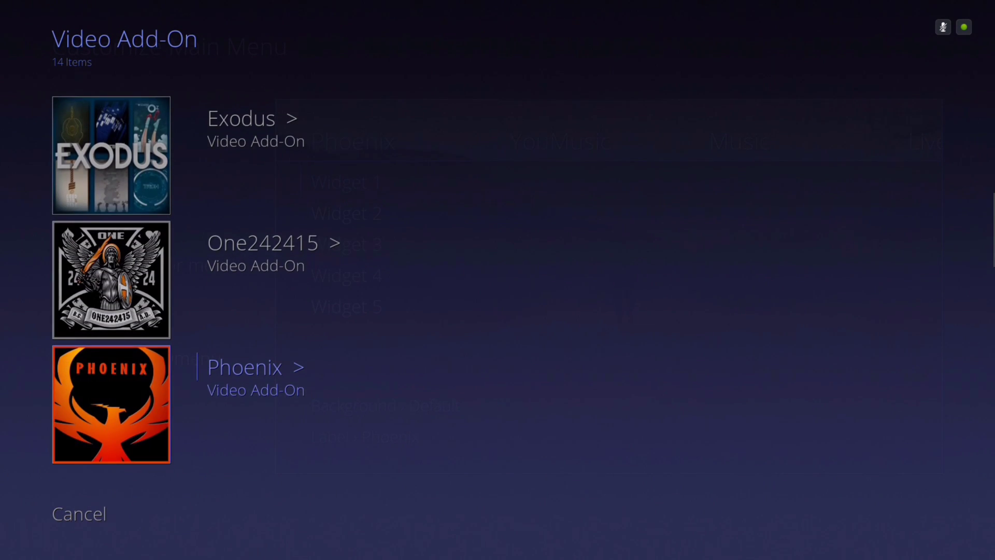
key(Up)
key(Up)
key(Up)
key(Down)
key(Down)
key(Down)
key(Down)
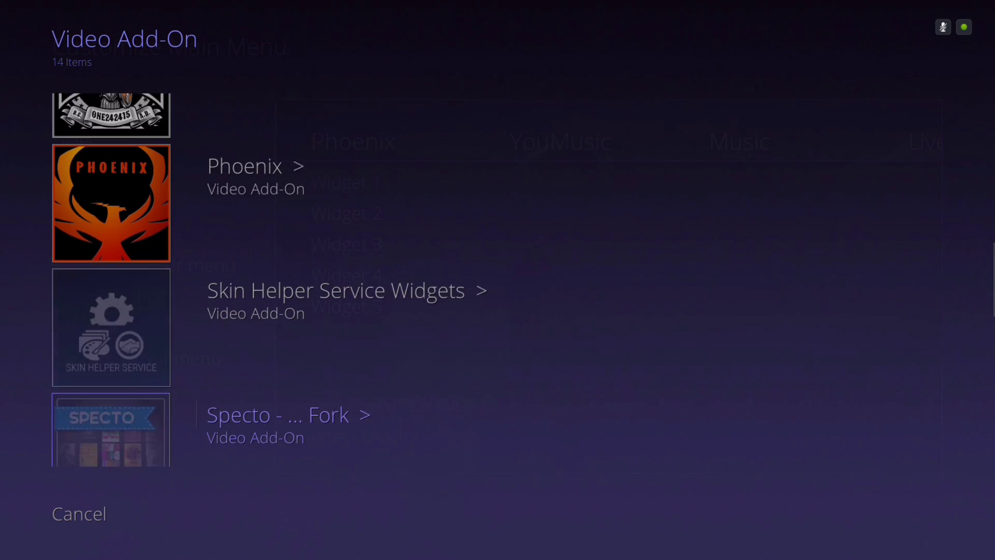
key(Up)
key(Up)
key(Up)
key(Down)
key(Down)
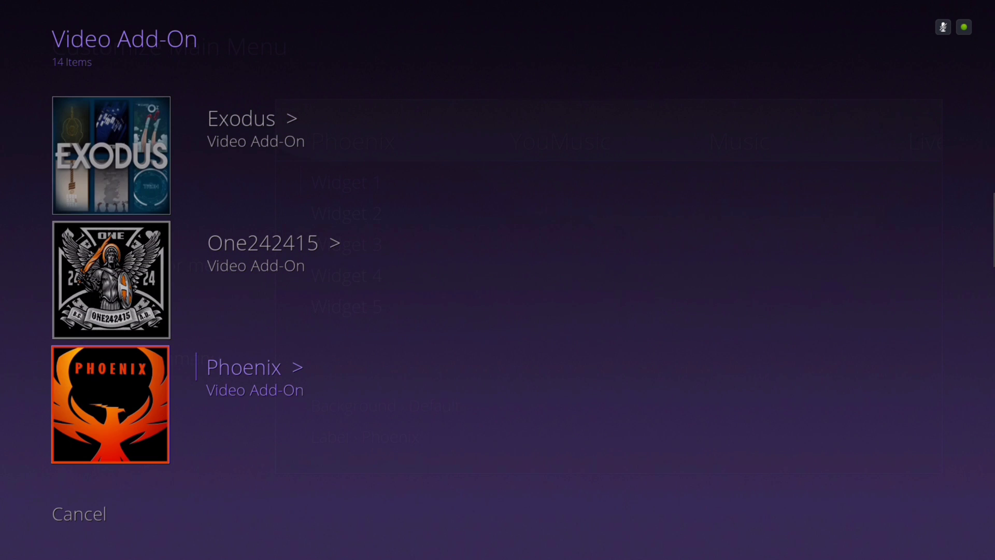
key(Down)
key(Up)
key(Return)
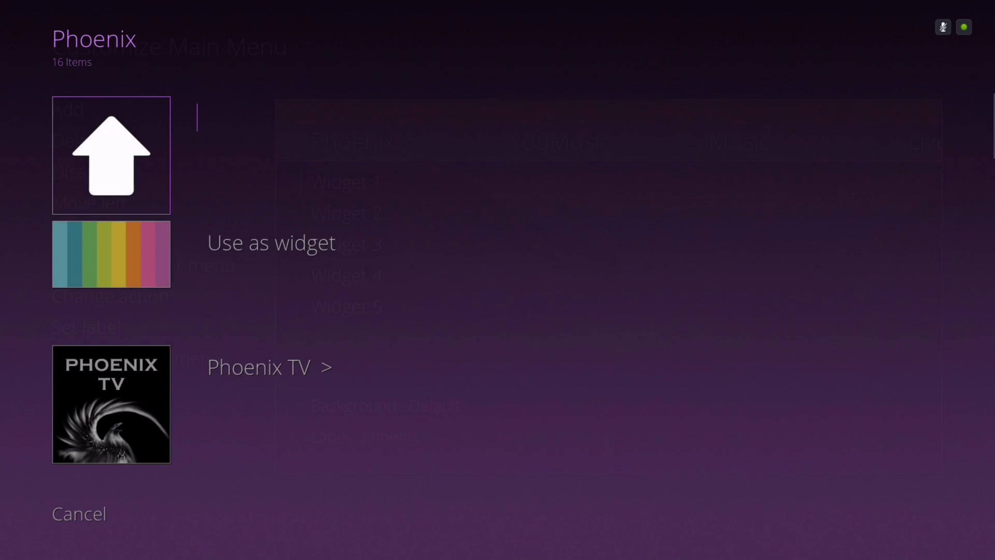
Find Phoenix Movies in the Phoenix listing and use it as Widget 1.
key(Down)
key(Down)
key(Down)
key(Down)
key(Down)
key(Down)
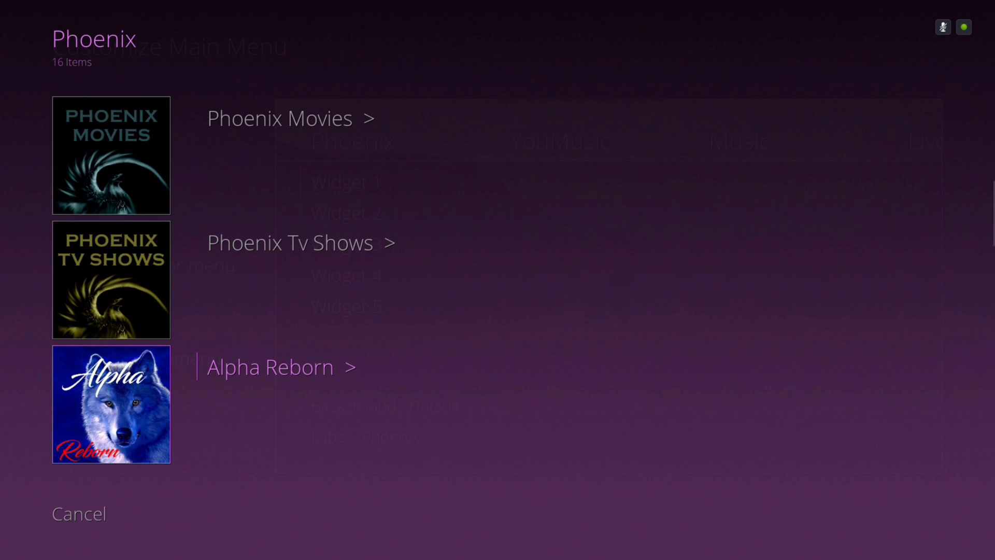
key(Up)
key(Up)
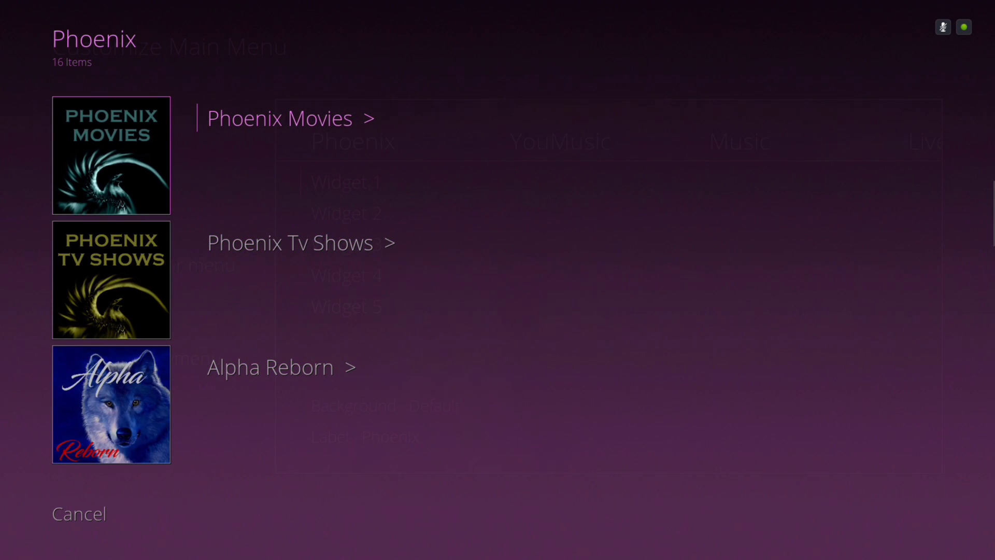
key(Down)
key(Return)
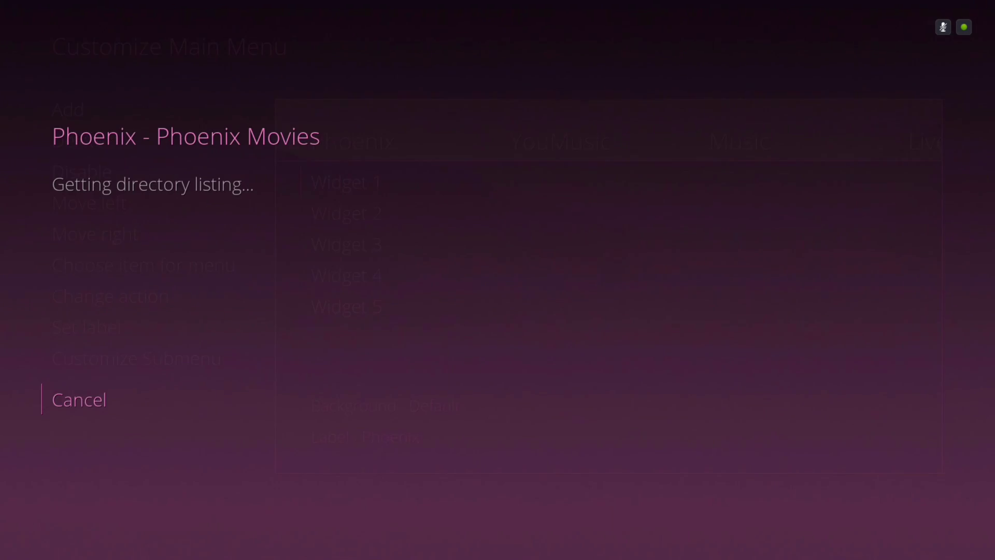
key(Down)
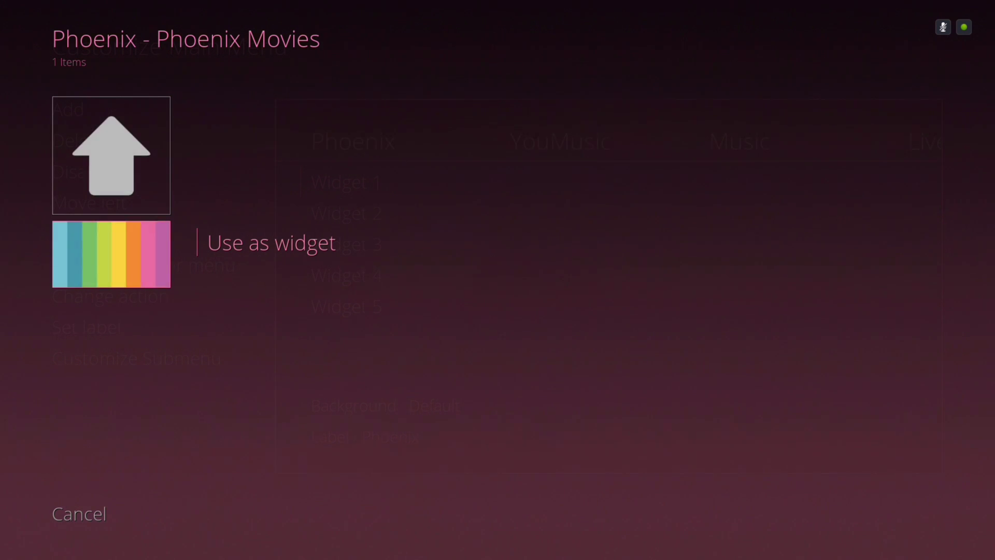
key(Return)
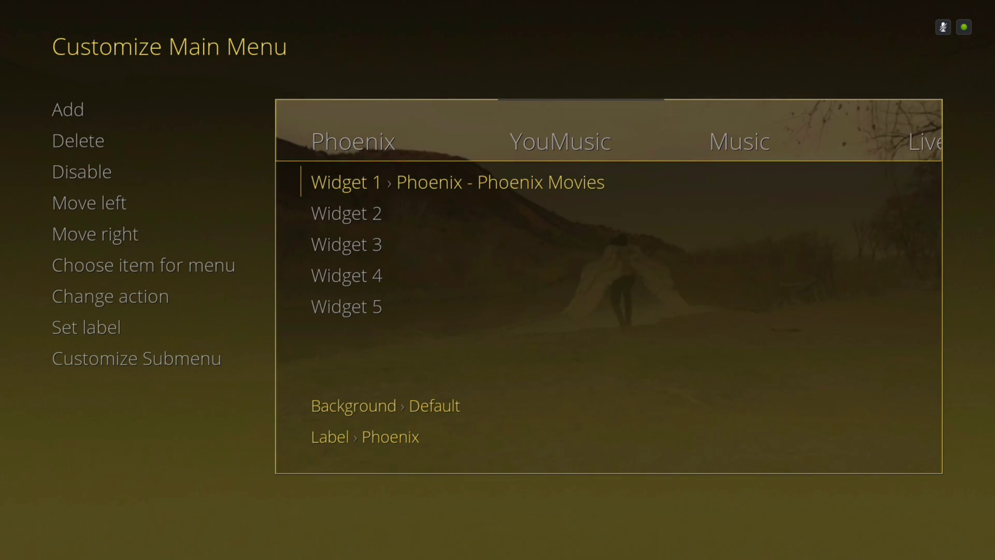
Open the submenu customization of the Phoenix menu item.
key(Up)
key(Down)
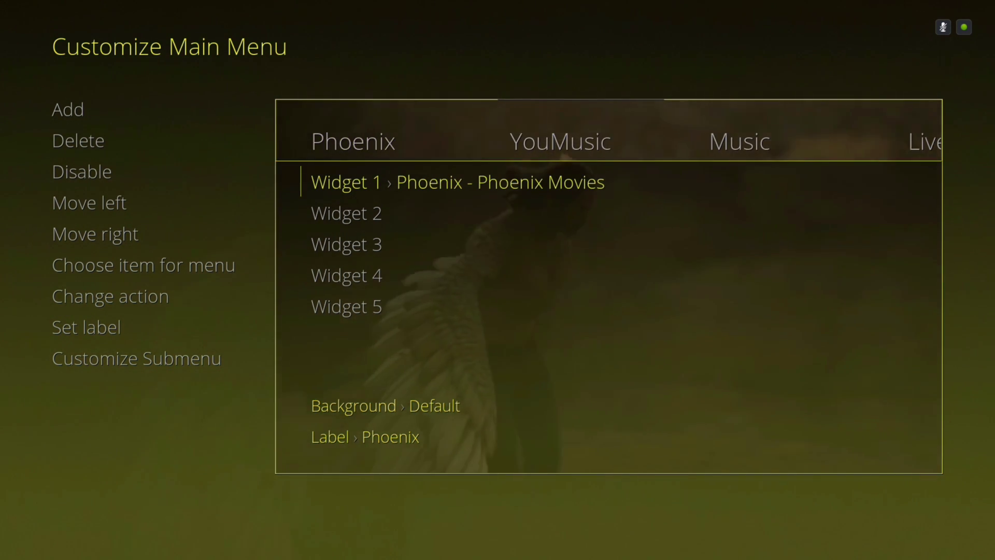
key(Up)
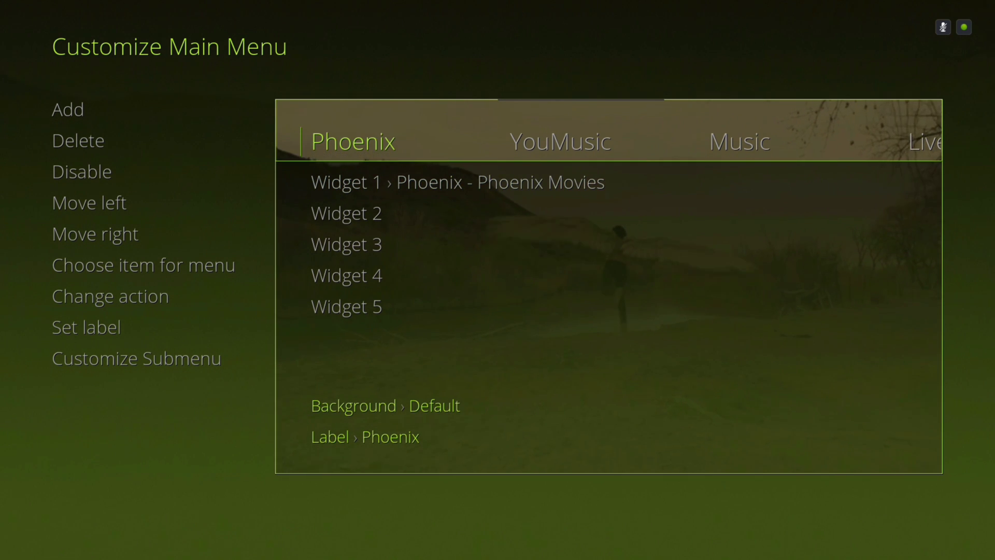
key(Left)
key(Right)
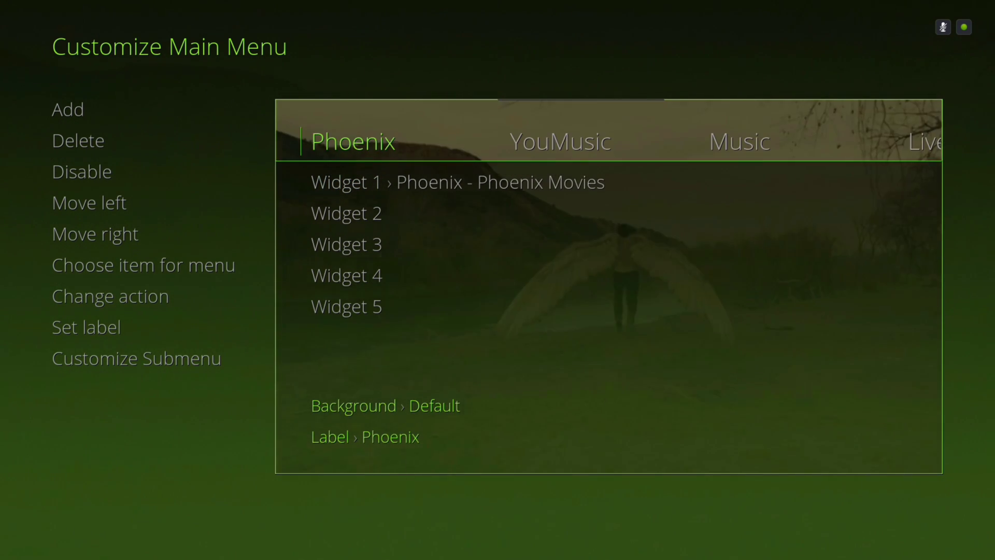
key(Left)
key(Down)
key(Down)
key(Down)
key(Down)
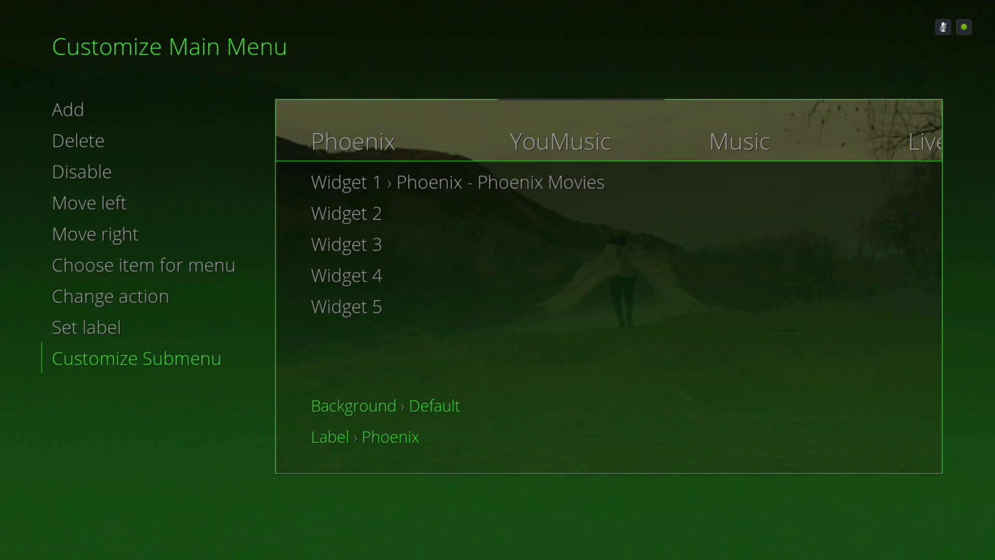
key(Return)
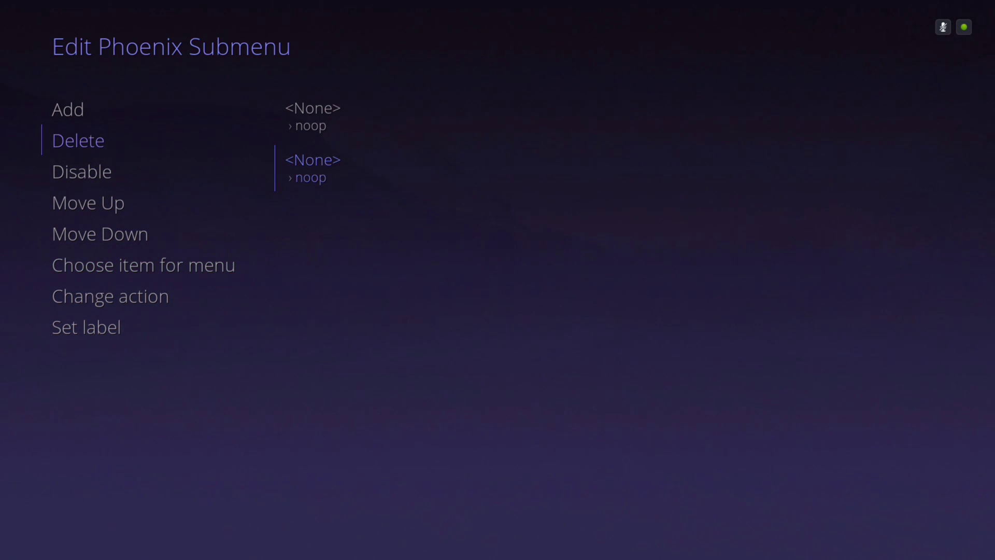
Leave the submenu and main menu customization and return to Settings so the changed menu is written.
key(Escape)
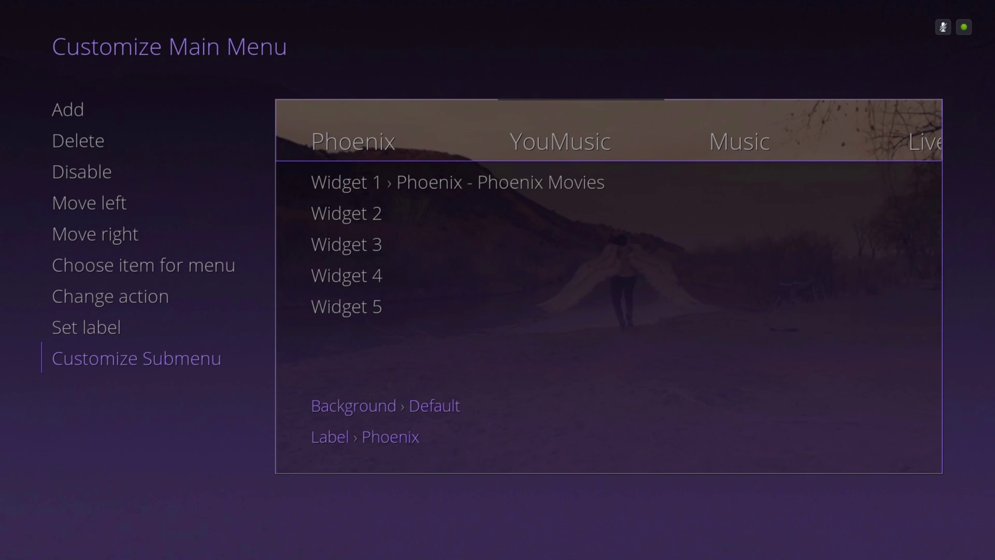
key(Return)
key(Escape)
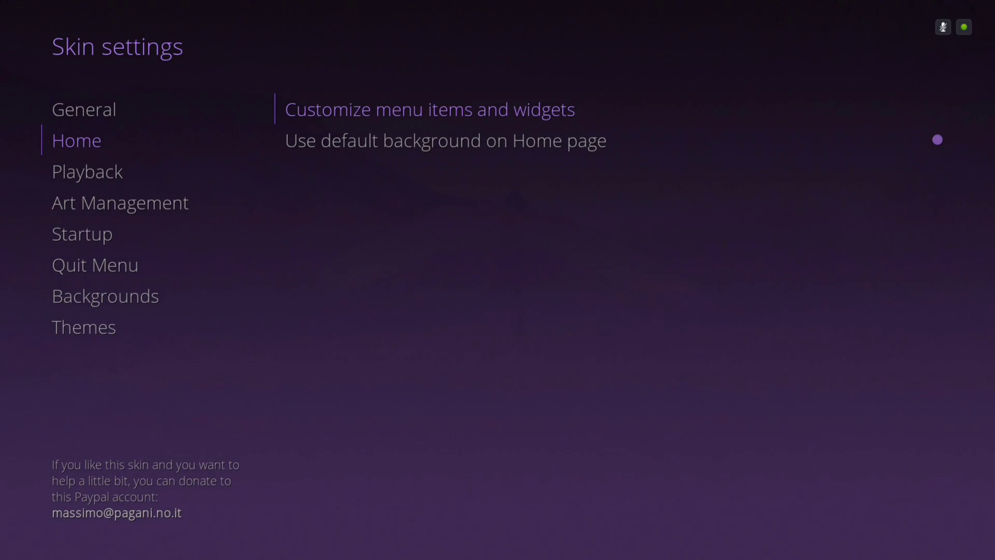
key(Escape)
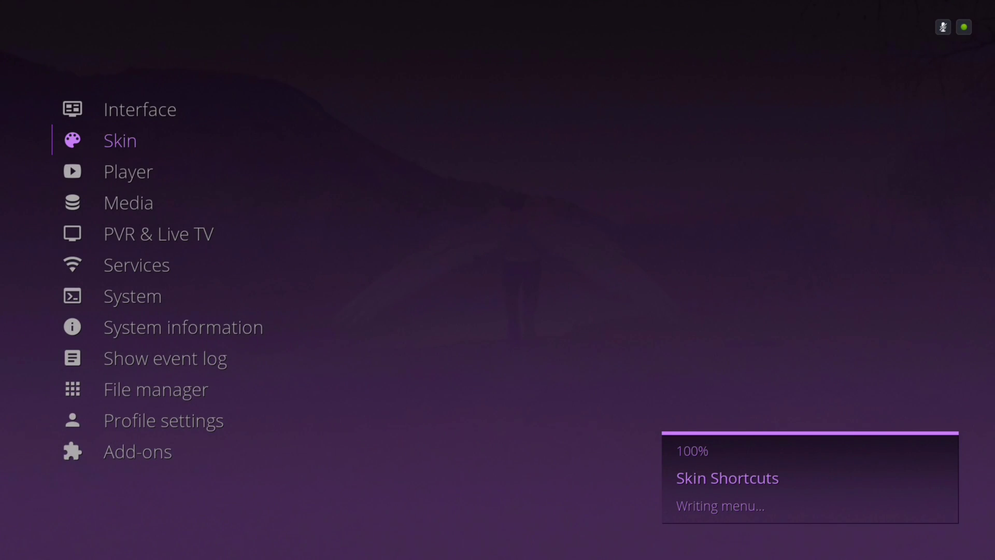